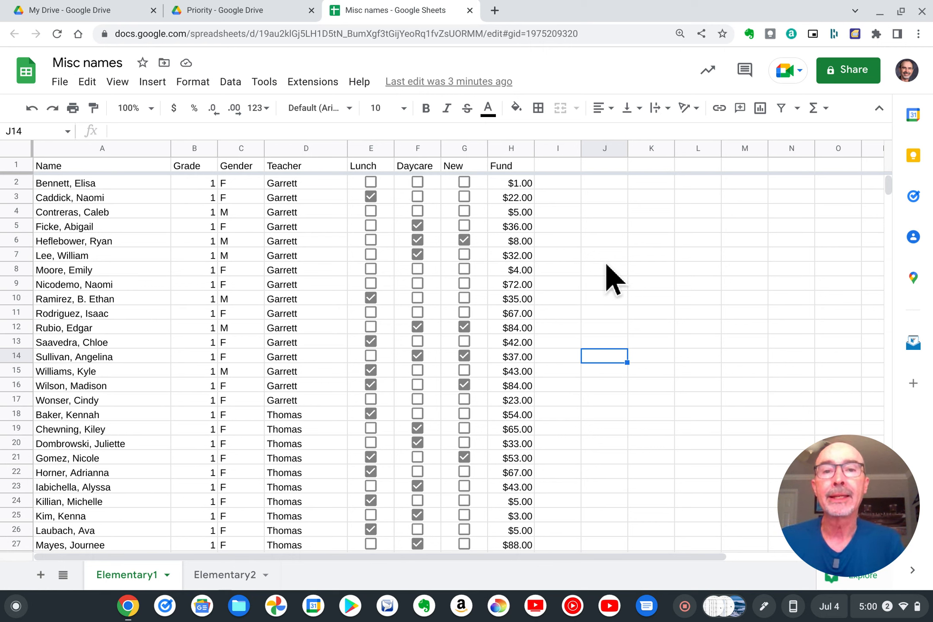
# - Add a named range called New covering Elementary1!G2:G151
pyautogui.click(230, 82)
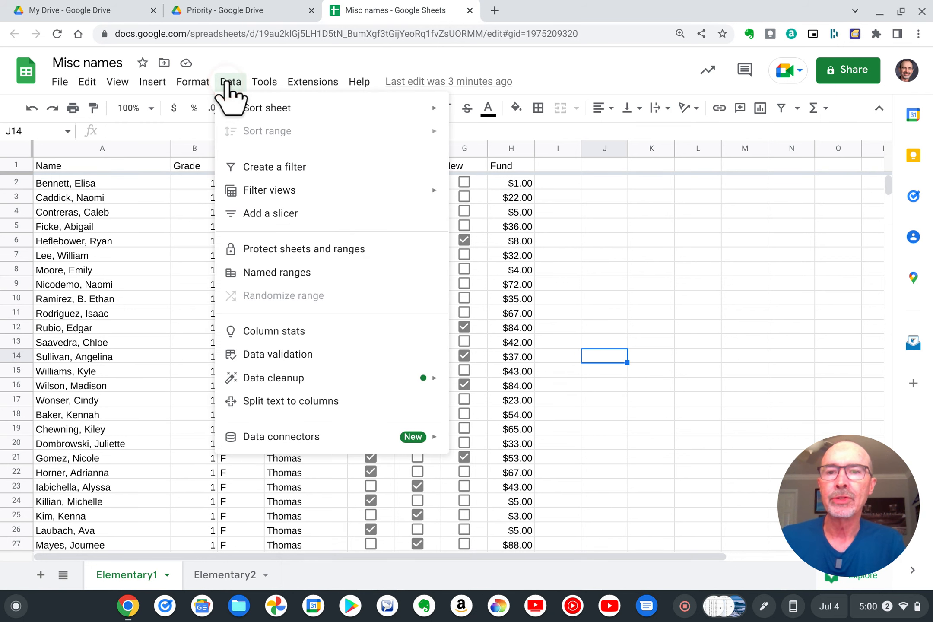
pyautogui.click(283, 272)
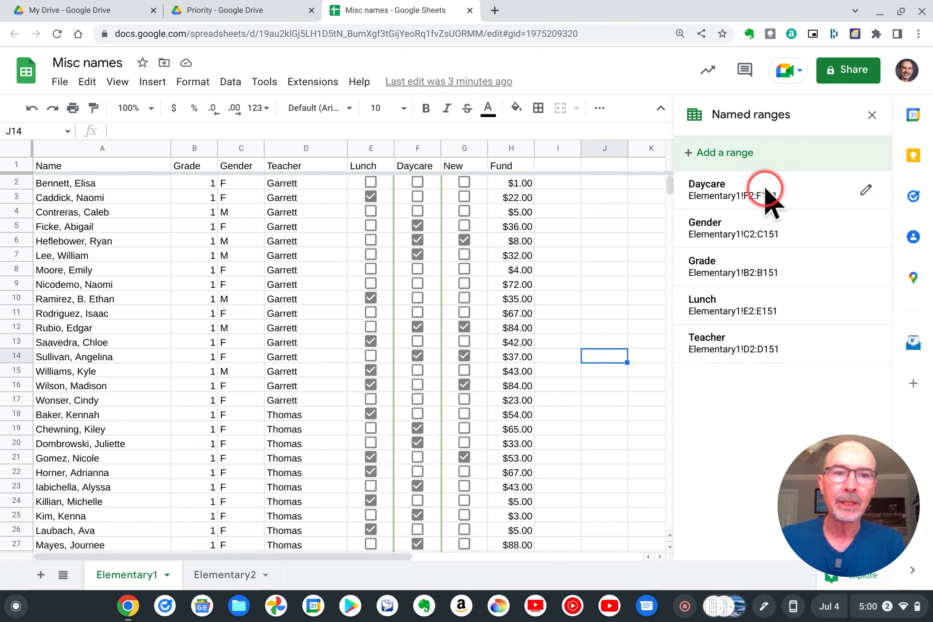
pyautogui.click(773, 151)
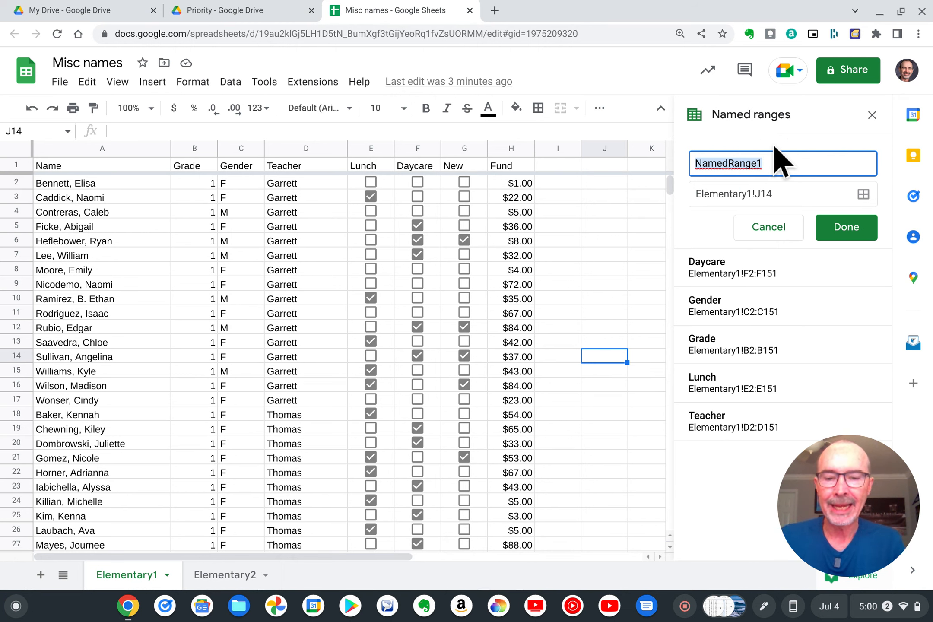
pyautogui.write('New')
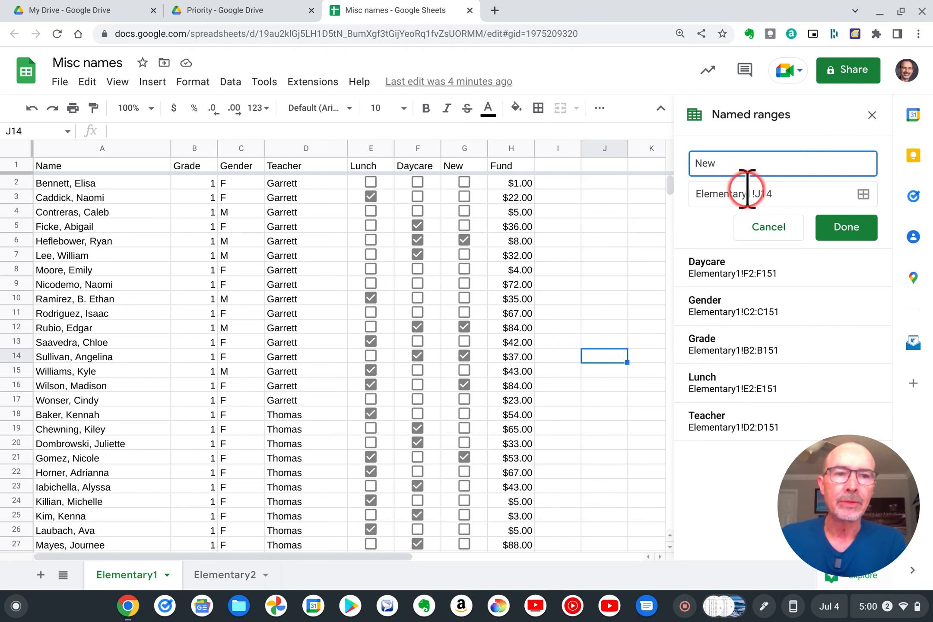
pyautogui.click(863, 195)
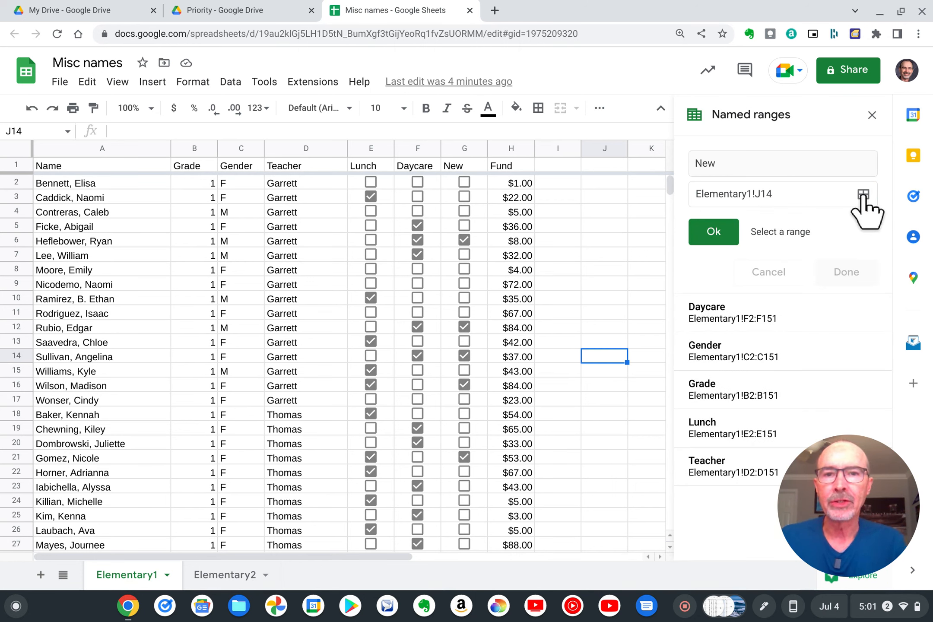
pyautogui.click(475, 182)
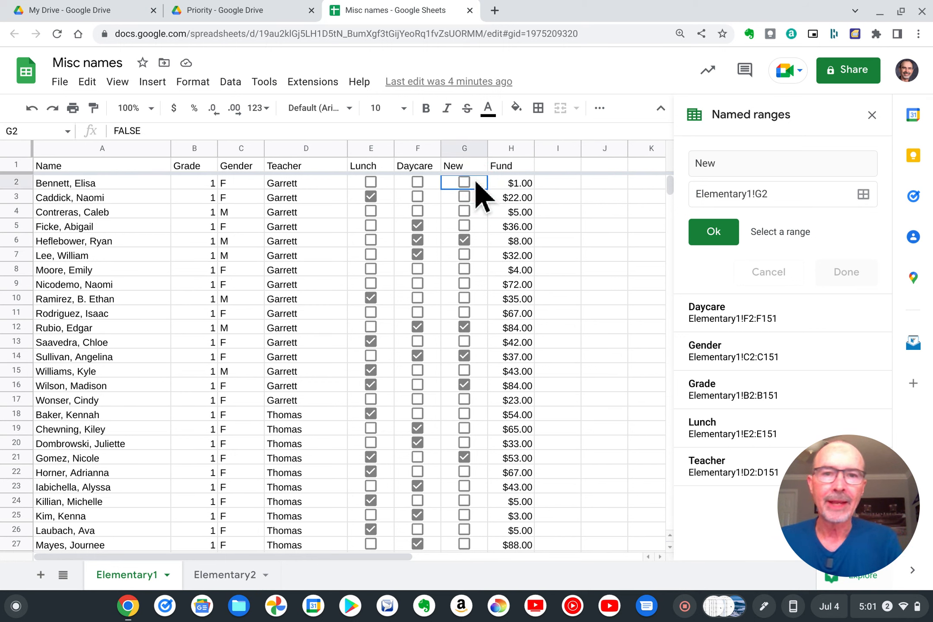
pyautogui.moveTo(481, 188); pyautogui.dragTo(468, 465)
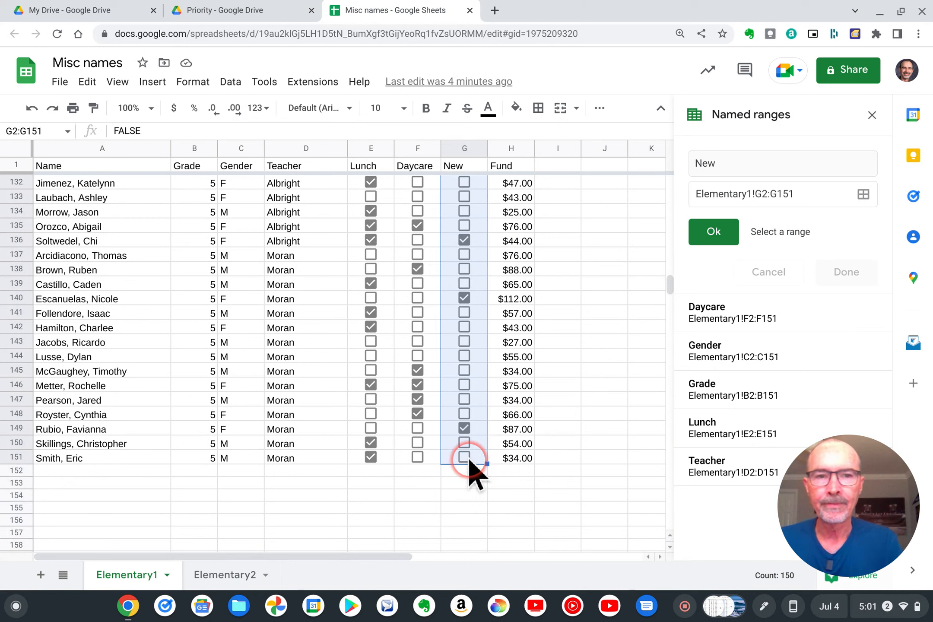
pyautogui.click(715, 231)
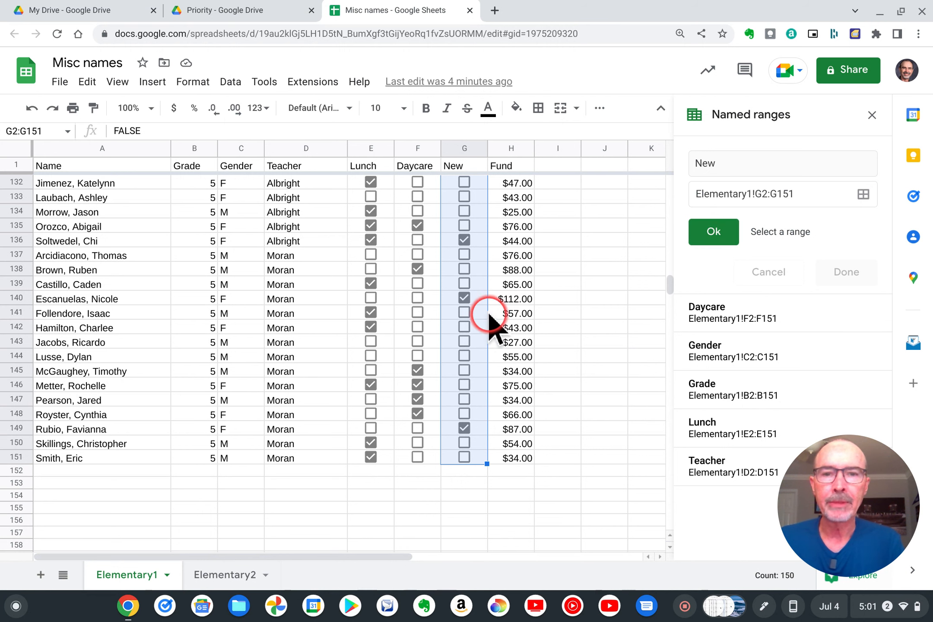
pyautogui.click(714, 232)
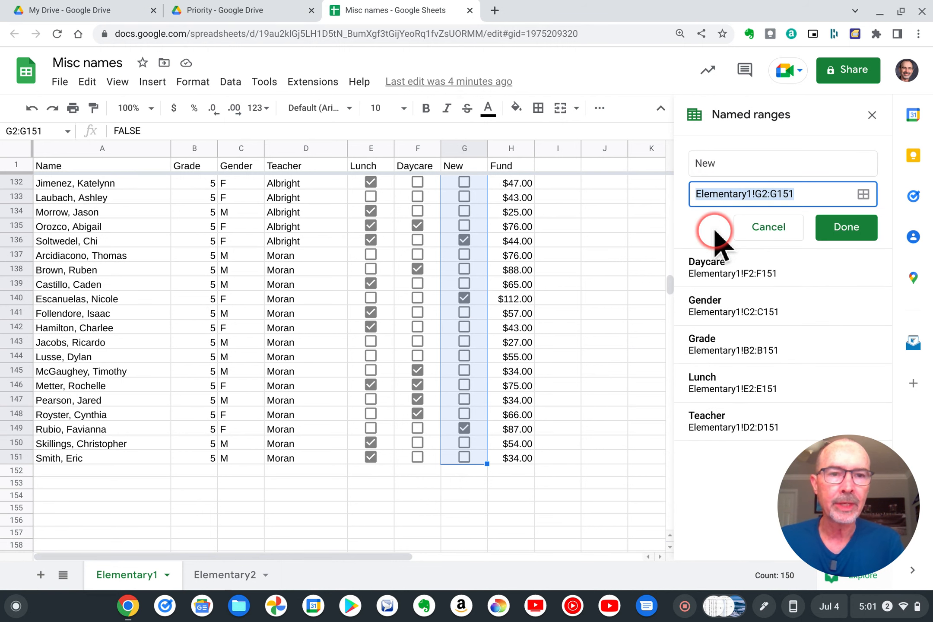
pyautogui.click(844, 231)
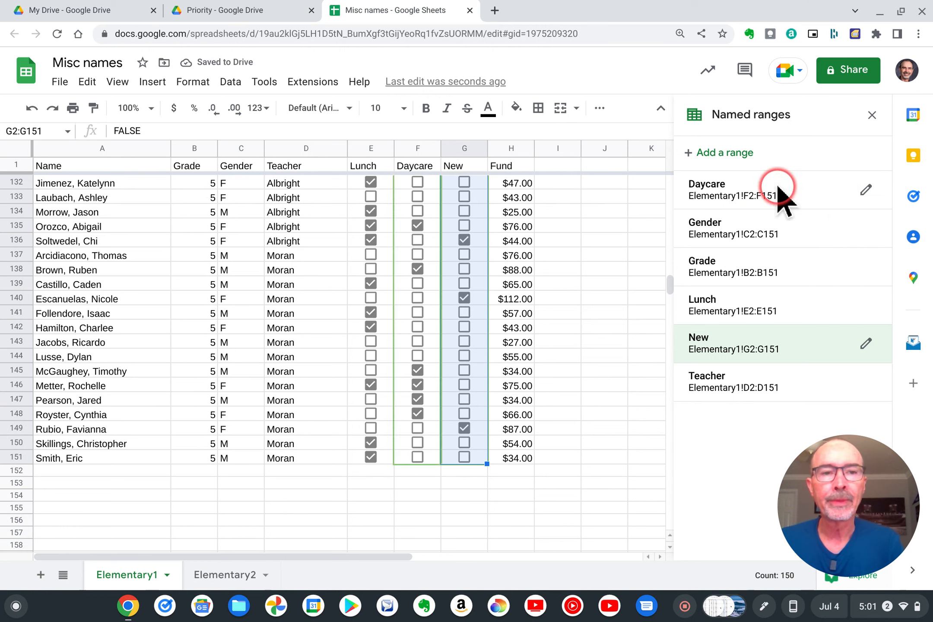
# - Add a named range called Fund covering Elementary1!H2:H151 and close the named ranges list
pyautogui.click(718, 154)
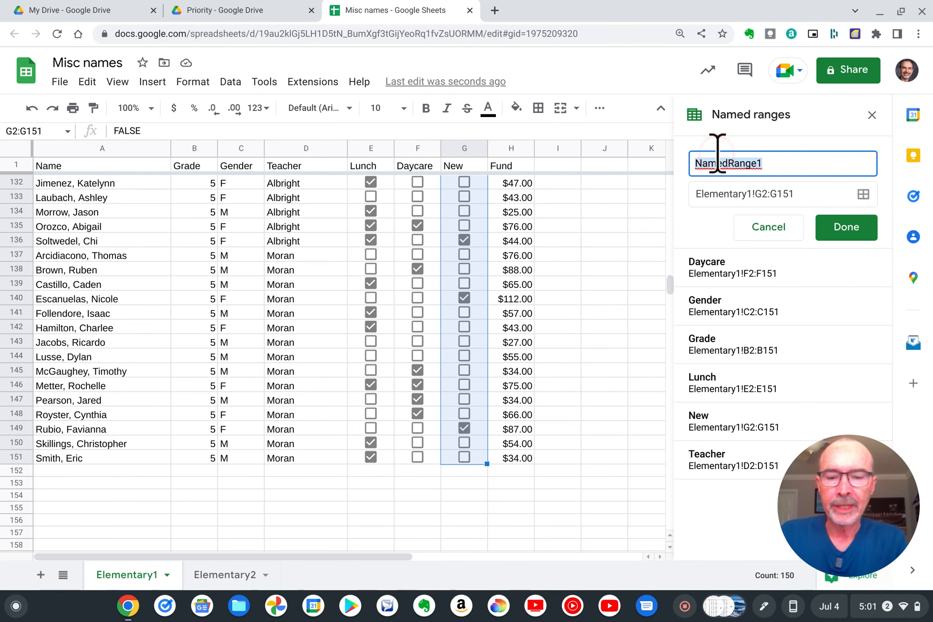
pyautogui.write('Fund')
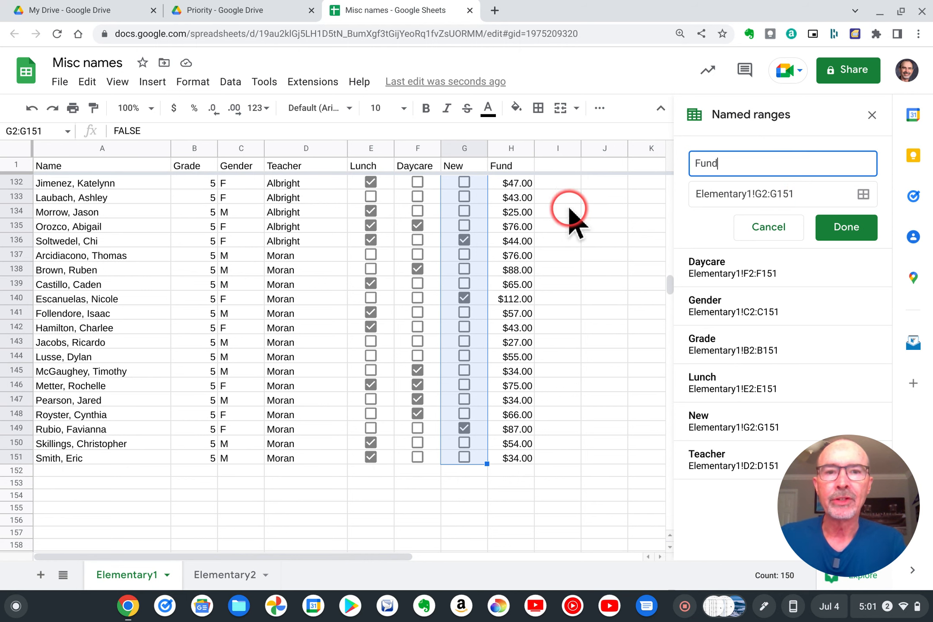
pyautogui.click(821, 195)
pyautogui.press('BackSpace')
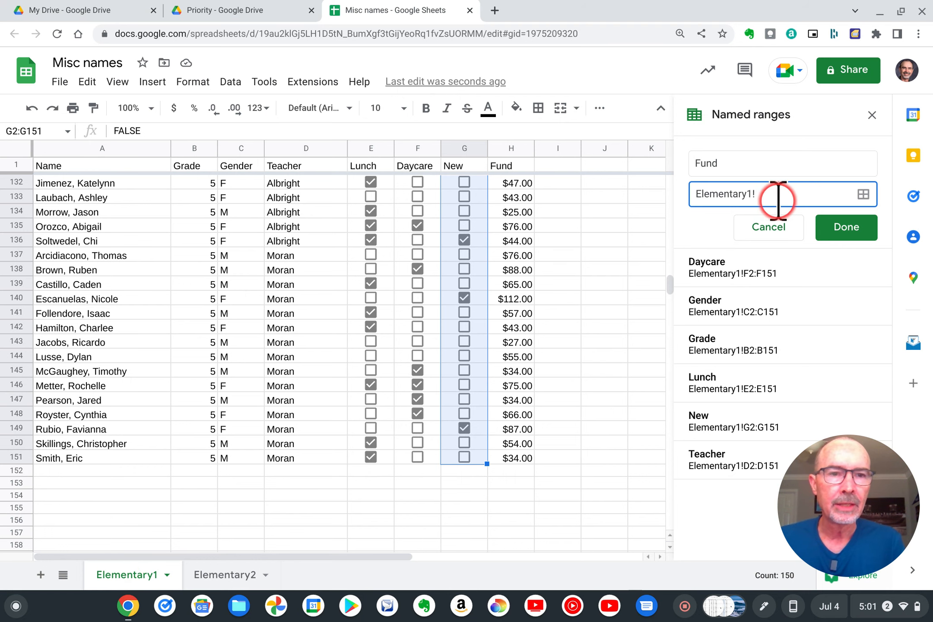
pyautogui.write('h2:h151')
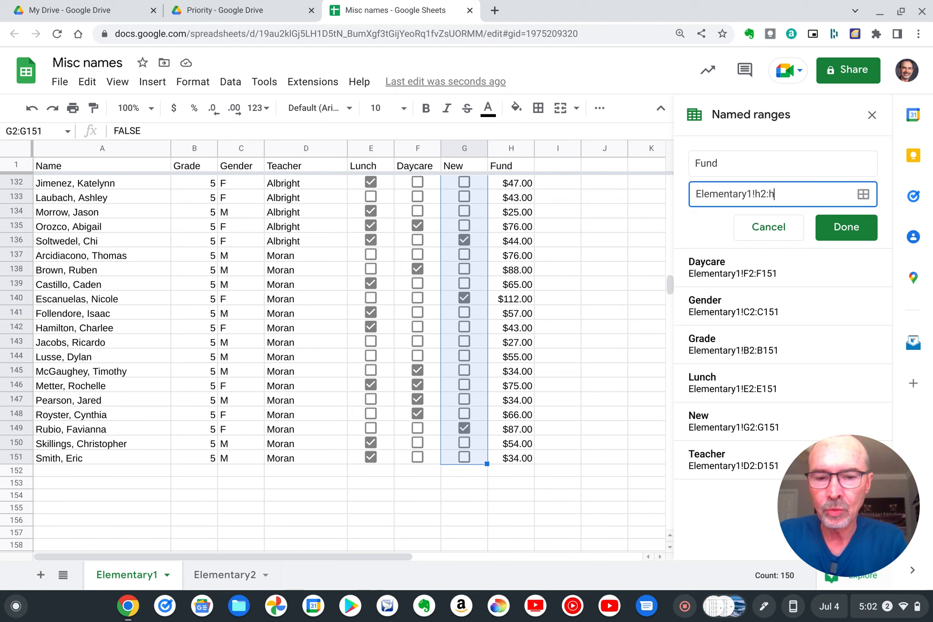
pyautogui.click(872, 225)
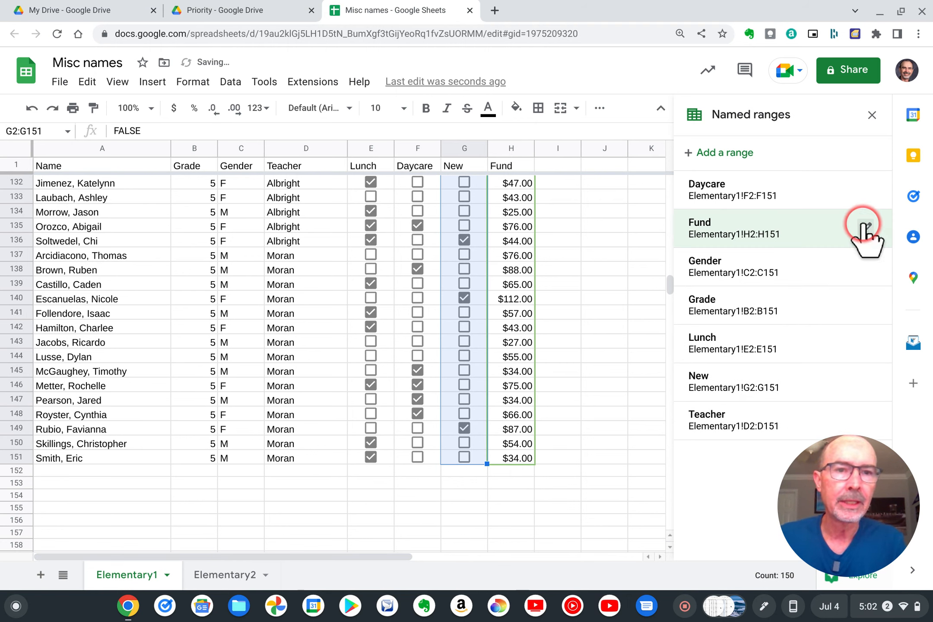
pyautogui.click(605, 199)
pyautogui.scroll(20, 577, 253)
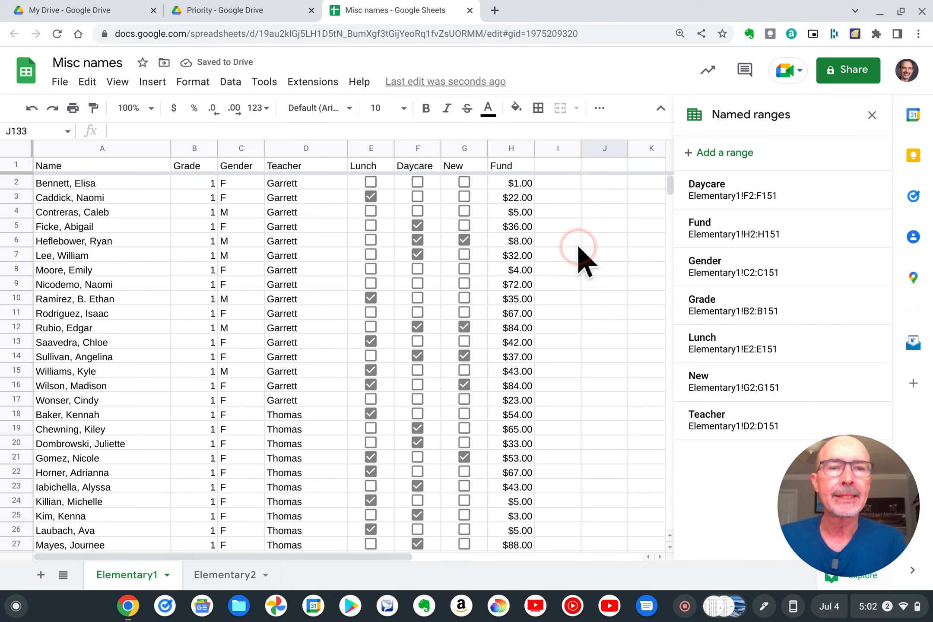
pyautogui.click(871, 114)
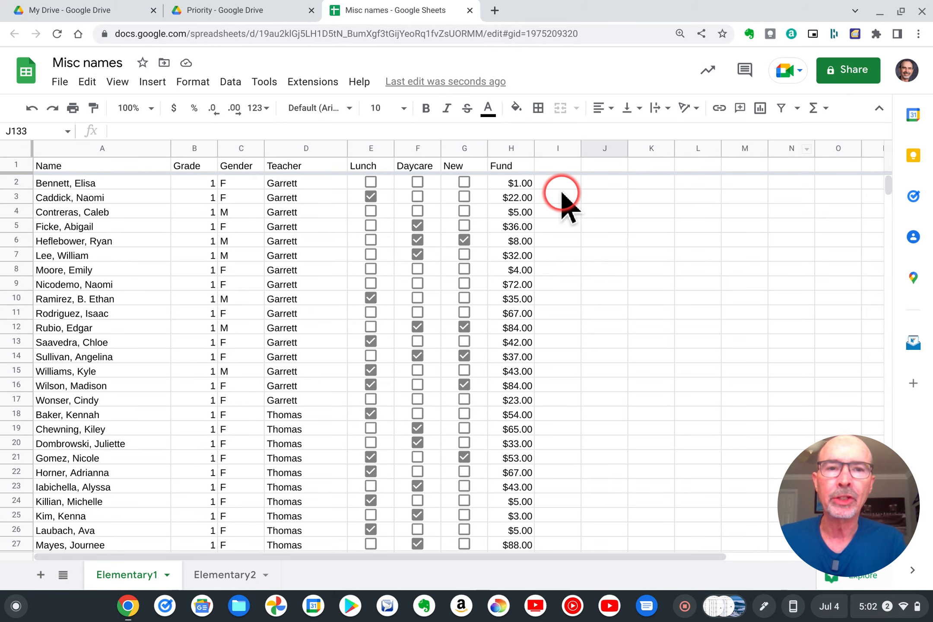
# - Try counting the Grade named range in cell J3 with =COUNT(Grade), and clear the cell again
pyautogui.click(604, 198)
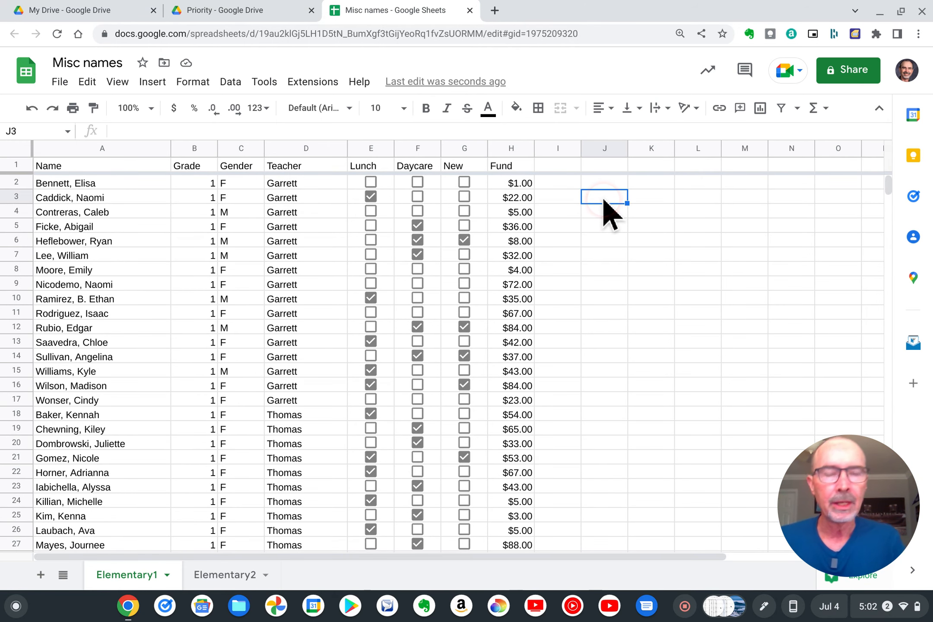
pyautogui.click(812, 108)
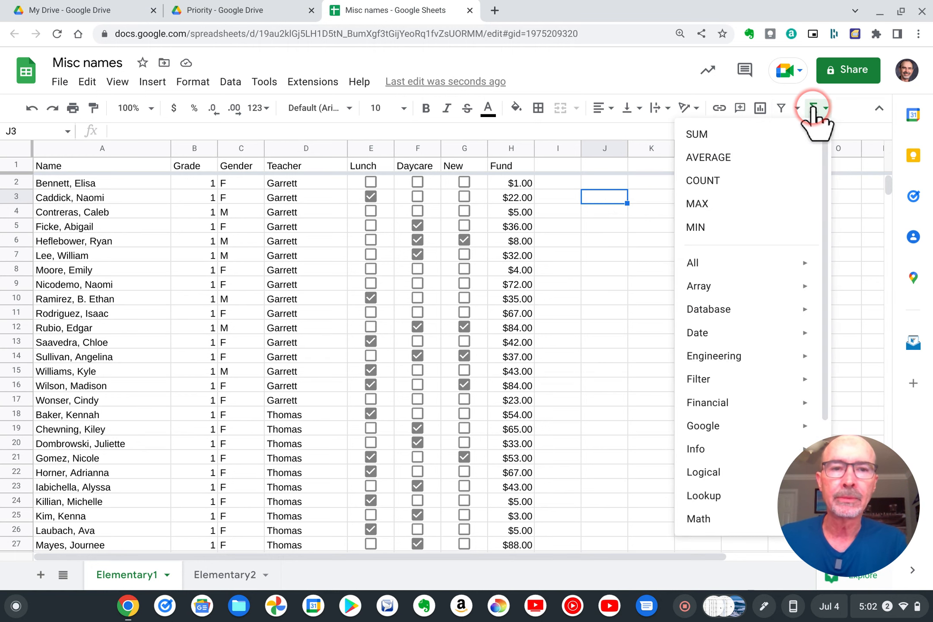
pyautogui.click(734, 179)
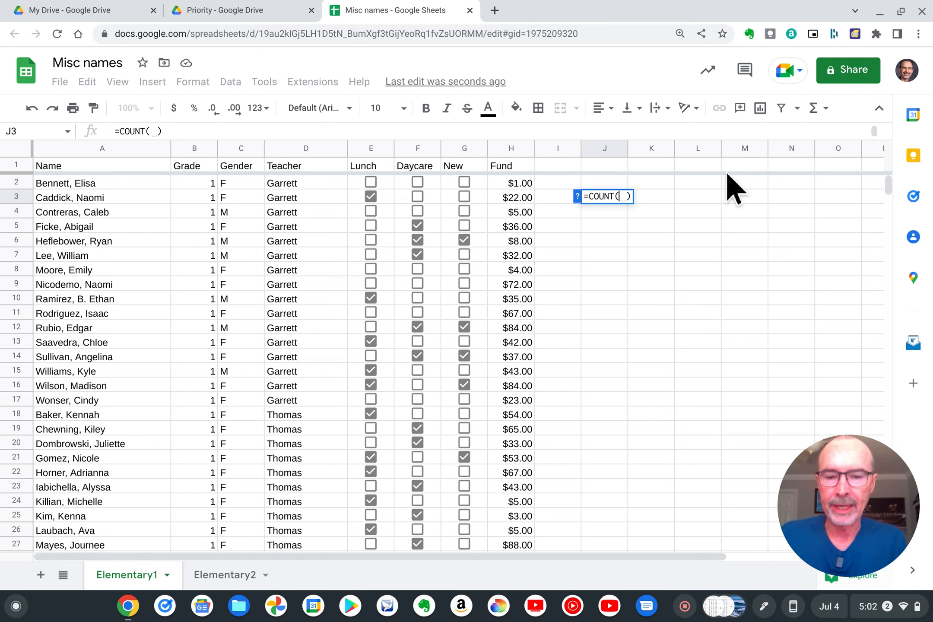
pyautogui.write('gr')
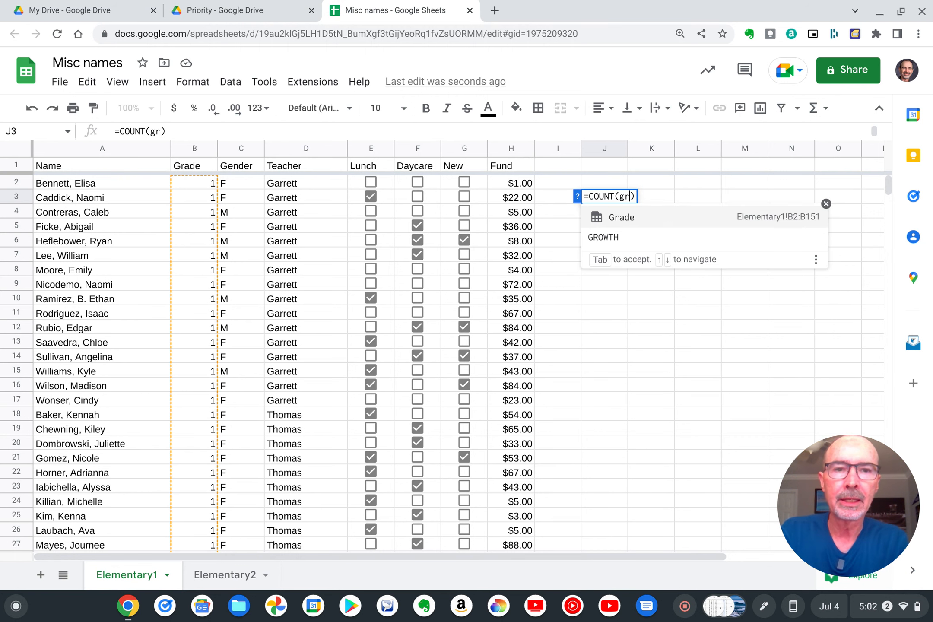
pyautogui.write('a')
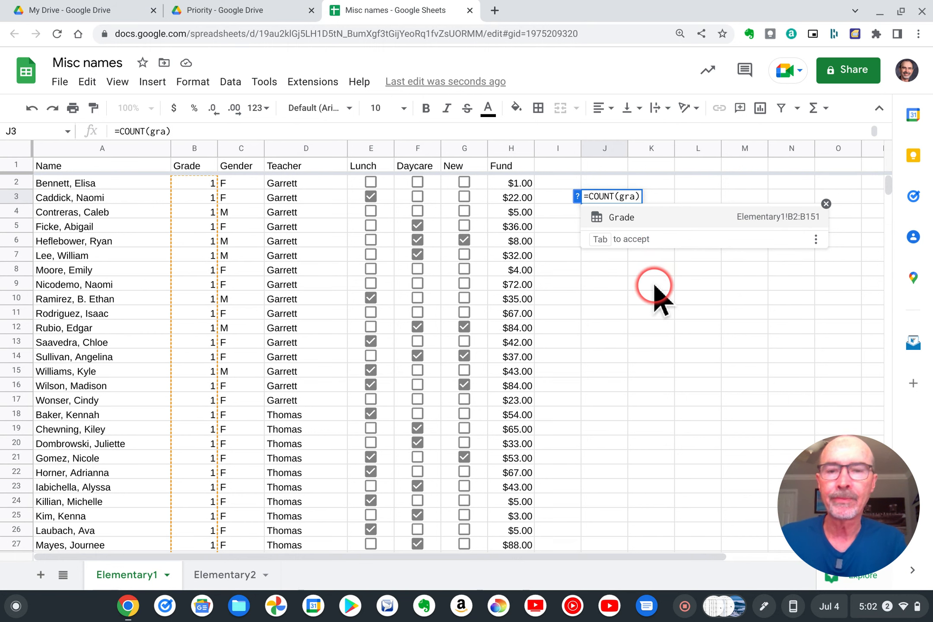
pyautogui.press('Tab')
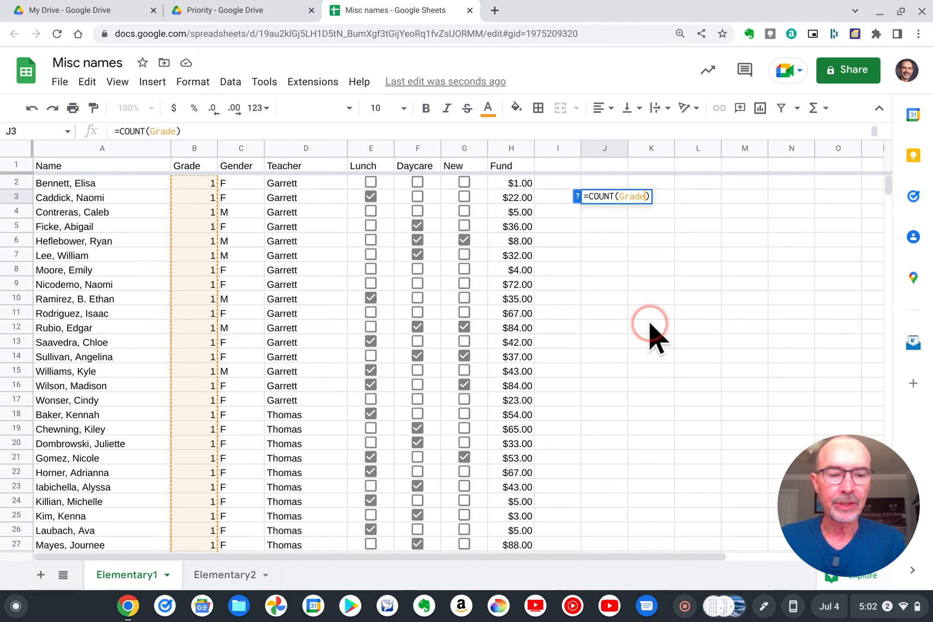
pyautogui.press('Return')
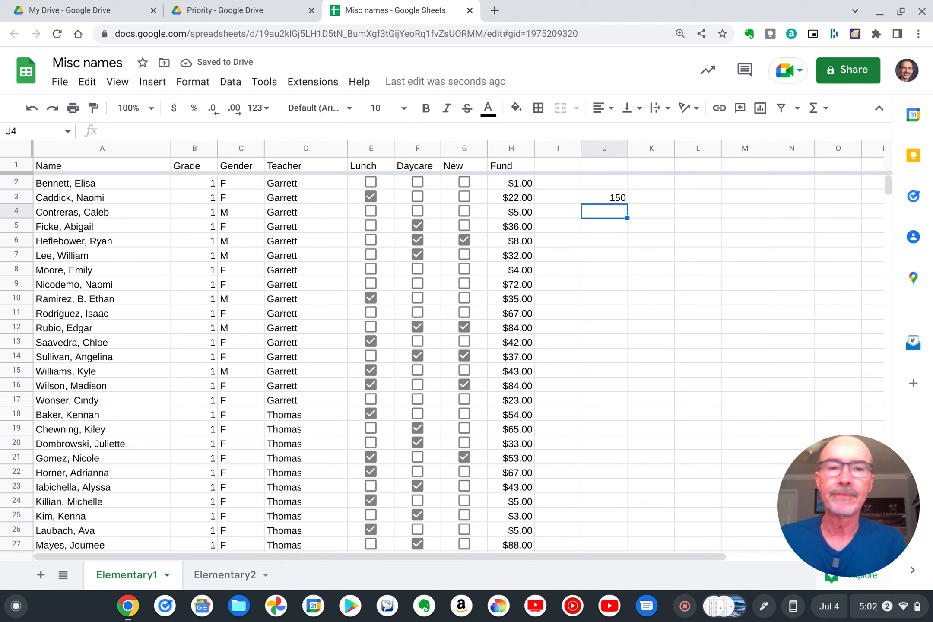
pyautogui.click(618, 198)
pyautogui.press('Delete')
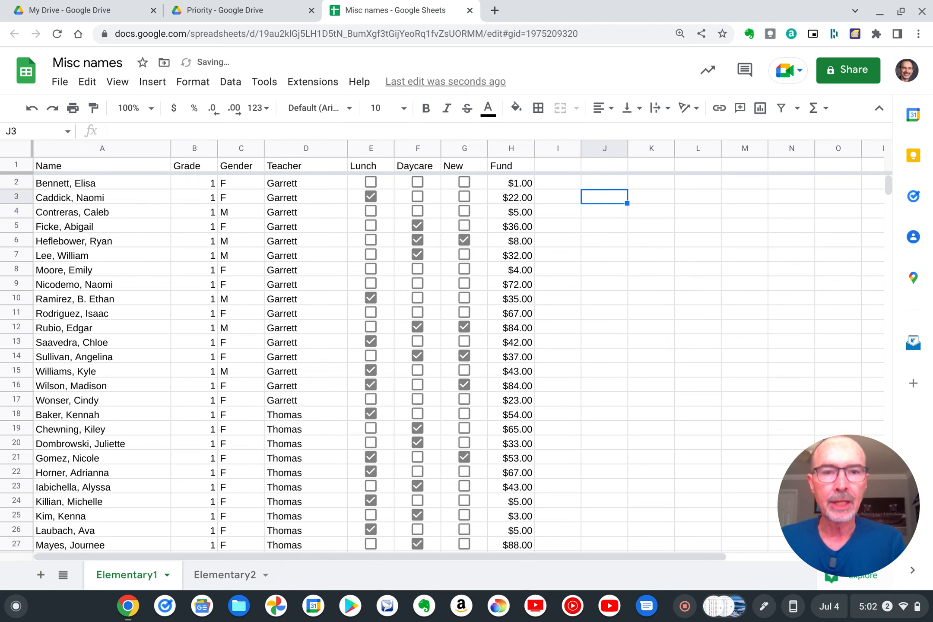
# - Try counting the female students in cell J3 with =COUNTIF(Gender,"f"), and clear the cell again
pyautogui.click(812, 112)
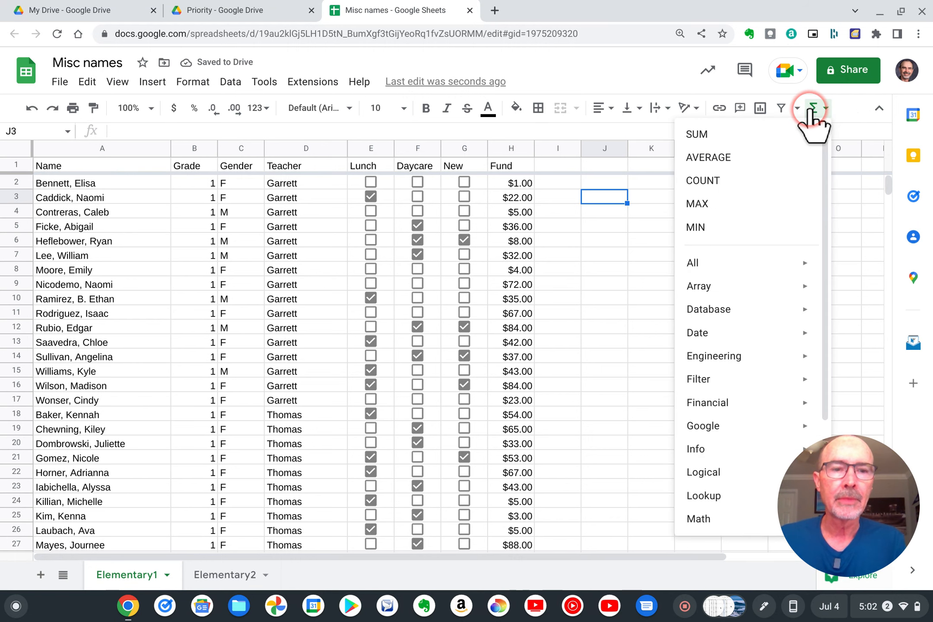
pyautogui.moveTo(720, 501)
pyautogui.moveTo(708, 519)
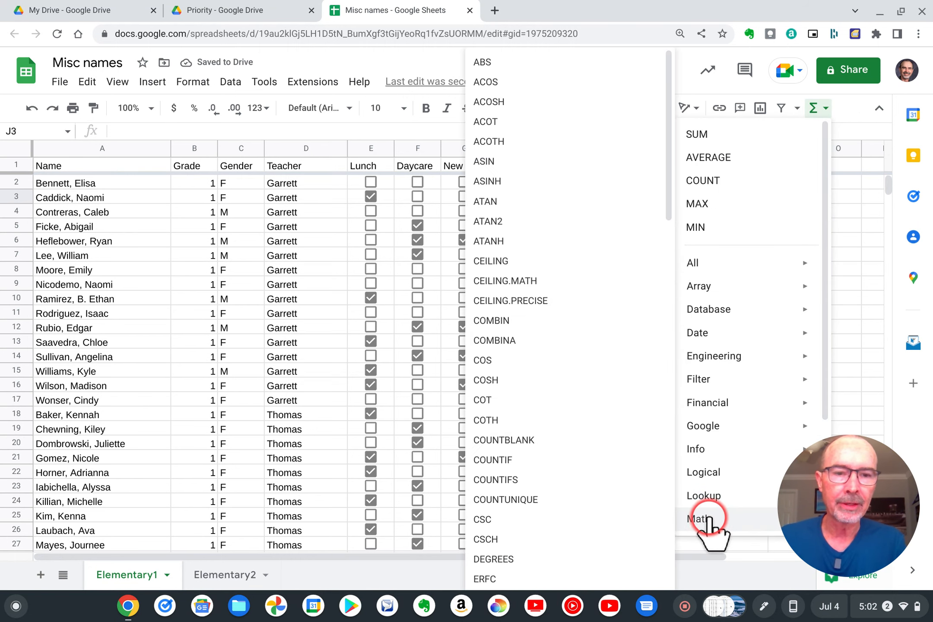
pyautogui.click(530, 467)
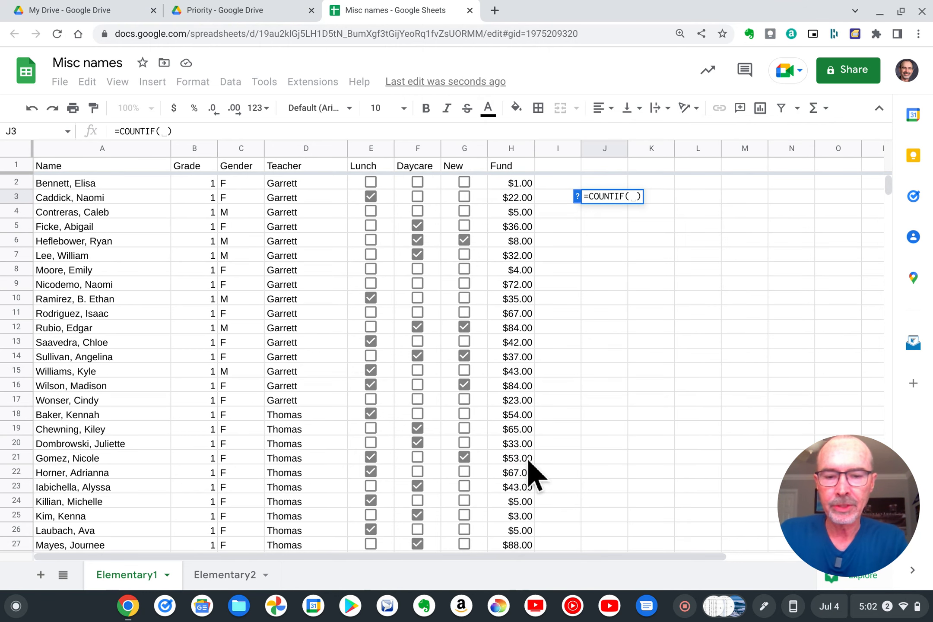
pyautogui.write('gen')
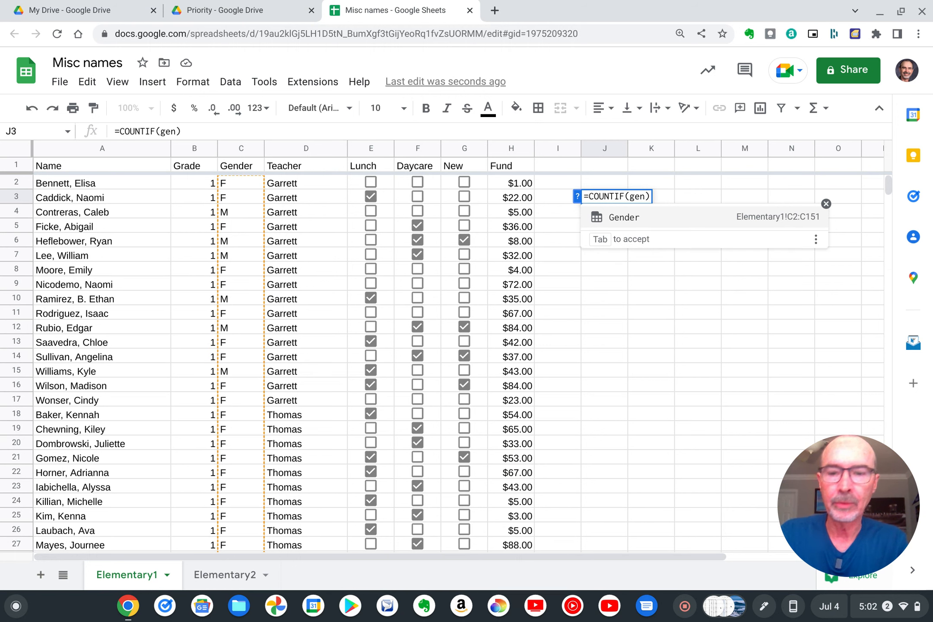
pyautogui.press('Tab')
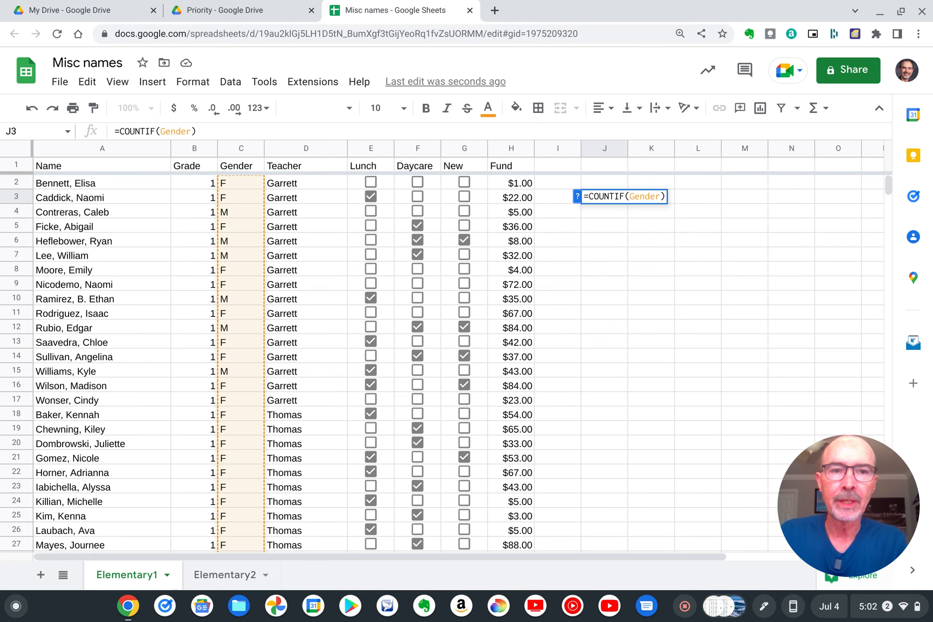
pyautogui.write(',')
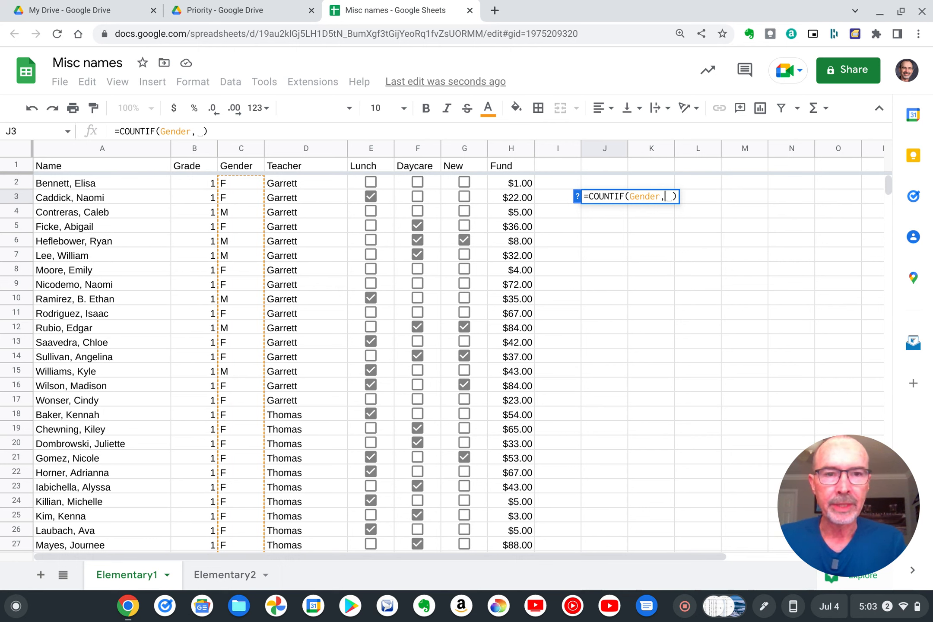
pyautogui.write('"')
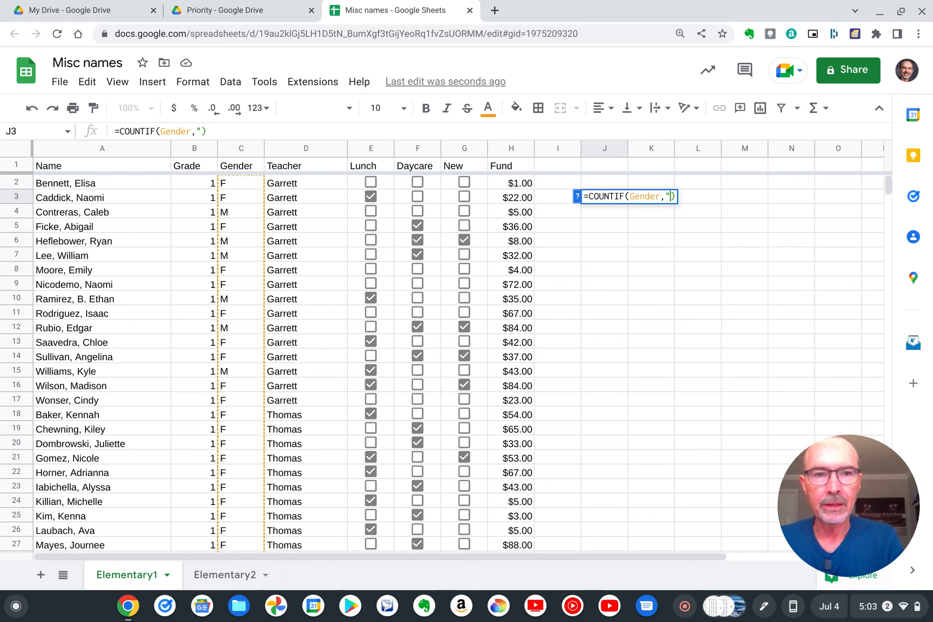
pyautogui.write('f"')
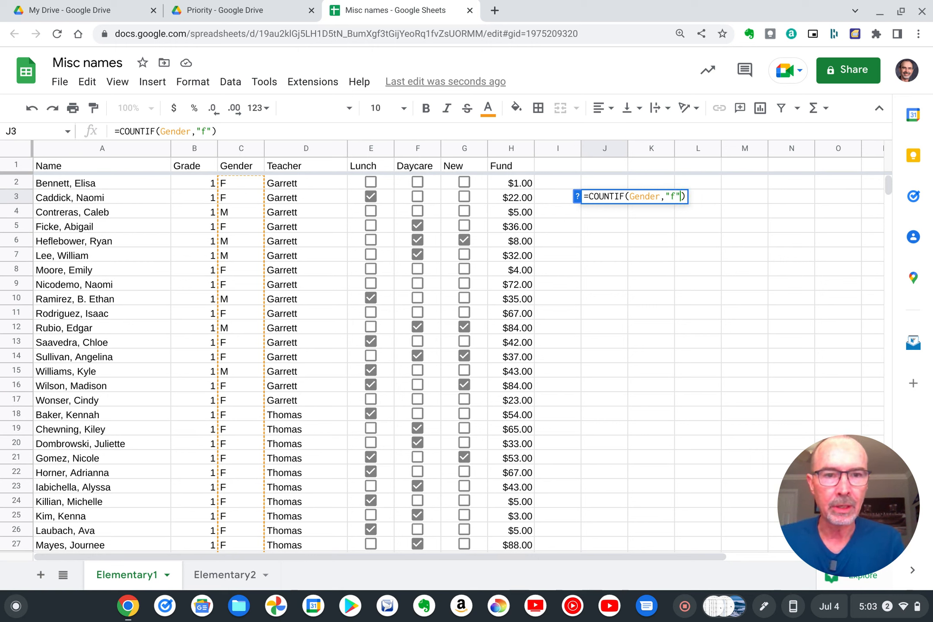
pyautogui.write(',')
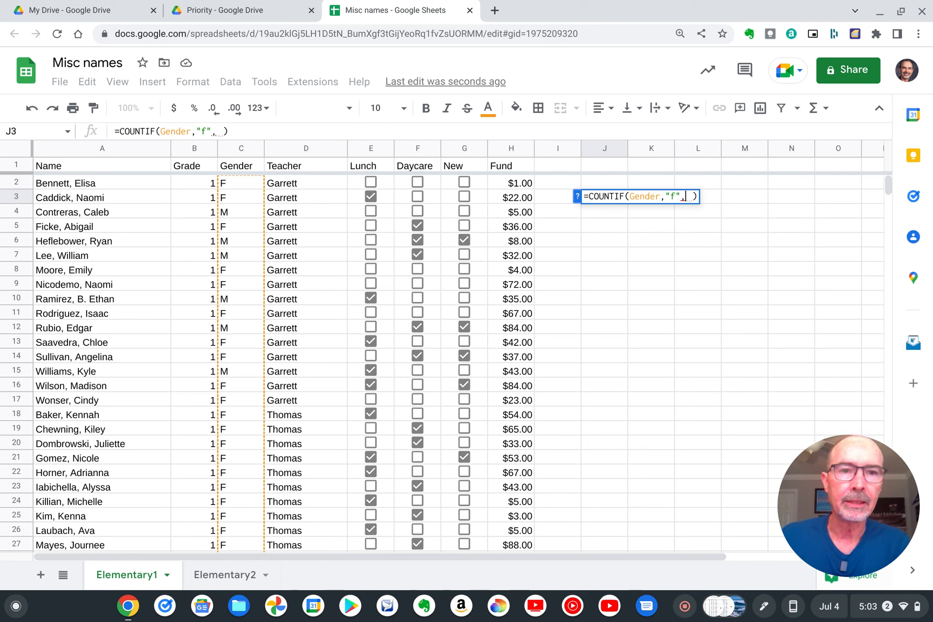
pyautogui.press('BackSpace')
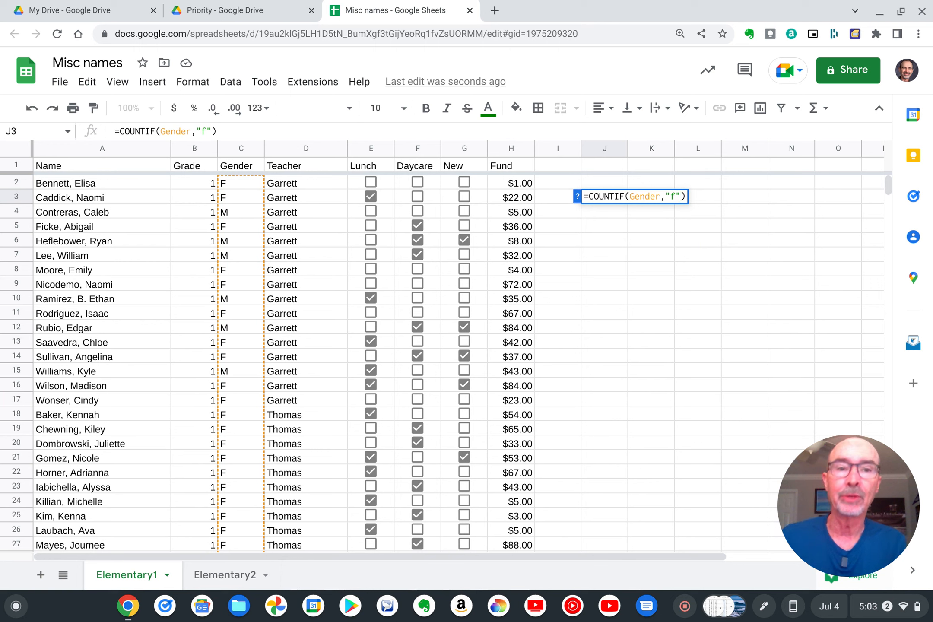
pyautogui.press('Return')
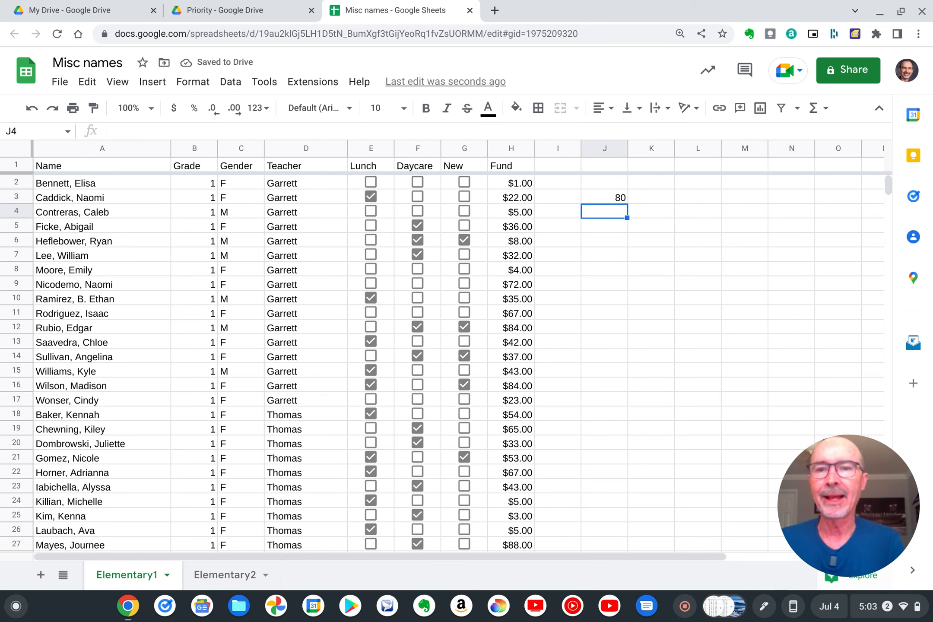
pyautogui.click(621, 196)
pyautogui.press('Delete')
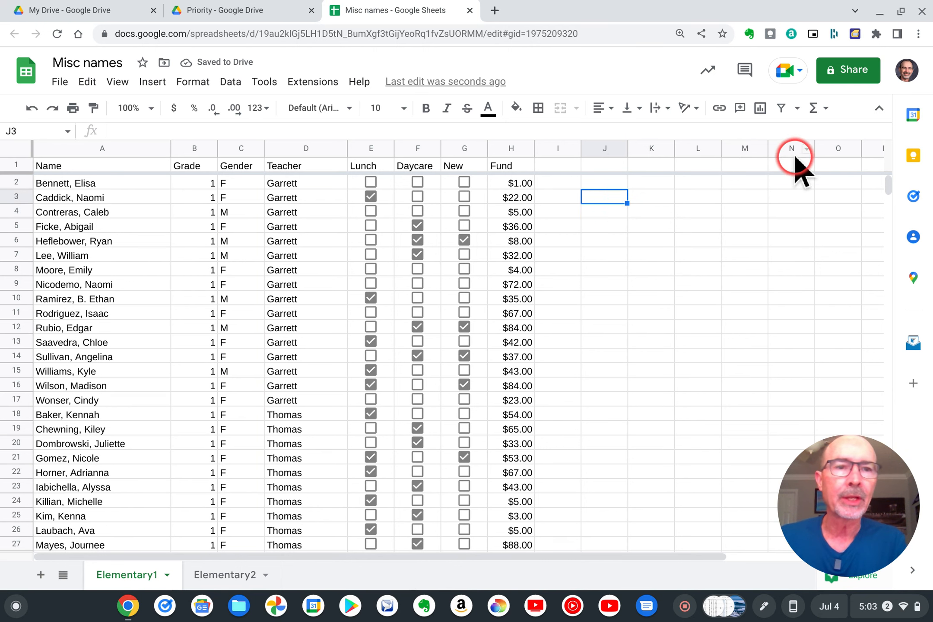
# - Start a COUNTIFS formula in cell J3 that matches the Teacher named range to the teacher's surname shown in D18
pyautogui.click(812, 108)
pyautogui.moveTo(708, 519)
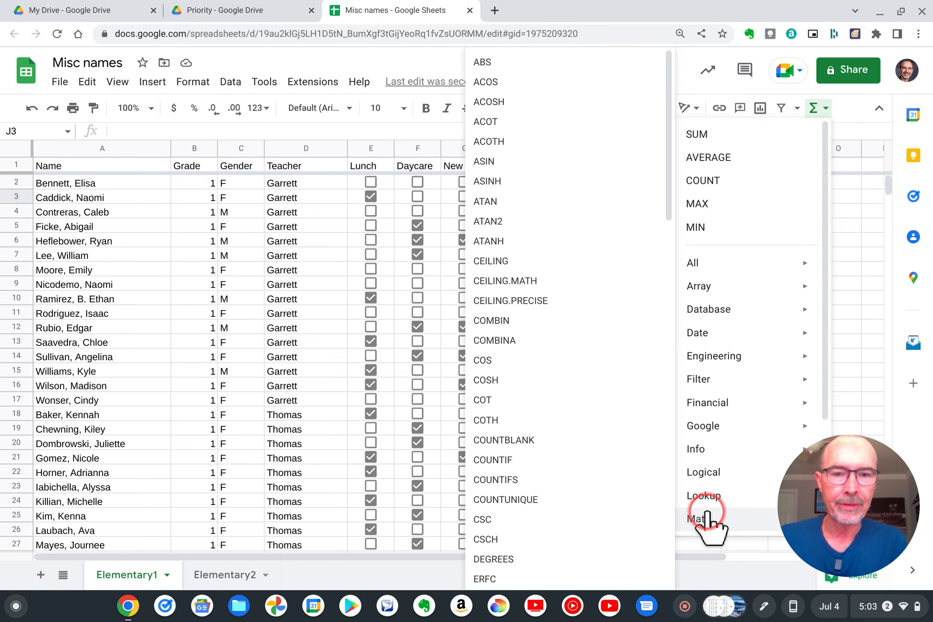
pyautogui.click(495, 478)
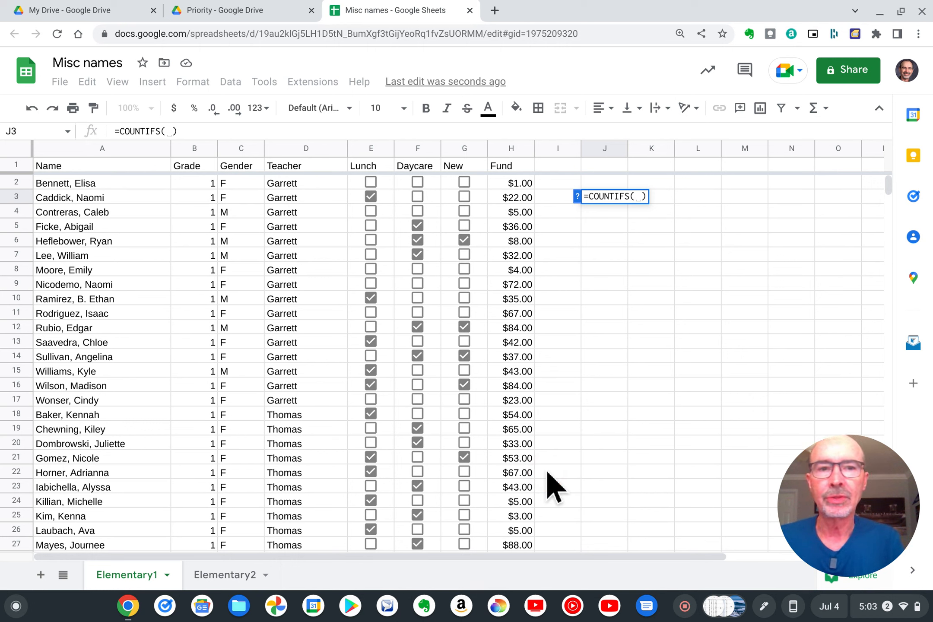
pyautogui.write('tea')
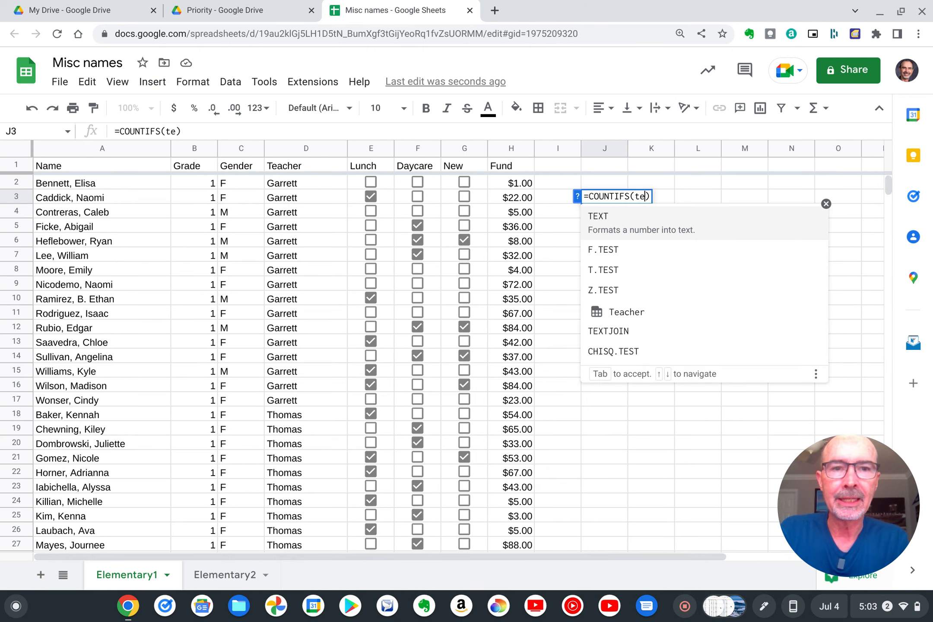
pyautogui.press('Tab')
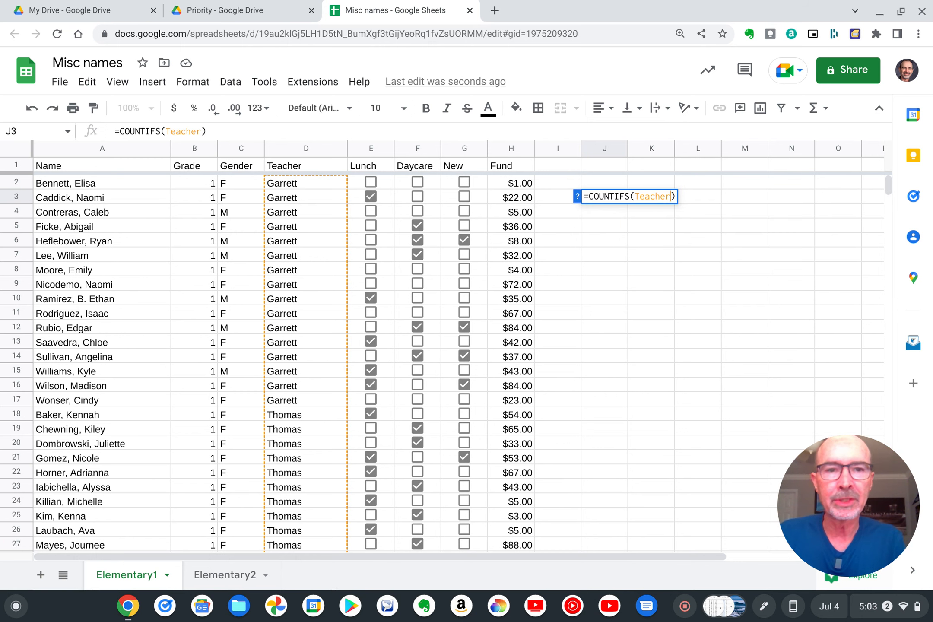
pyautogui.write(',')
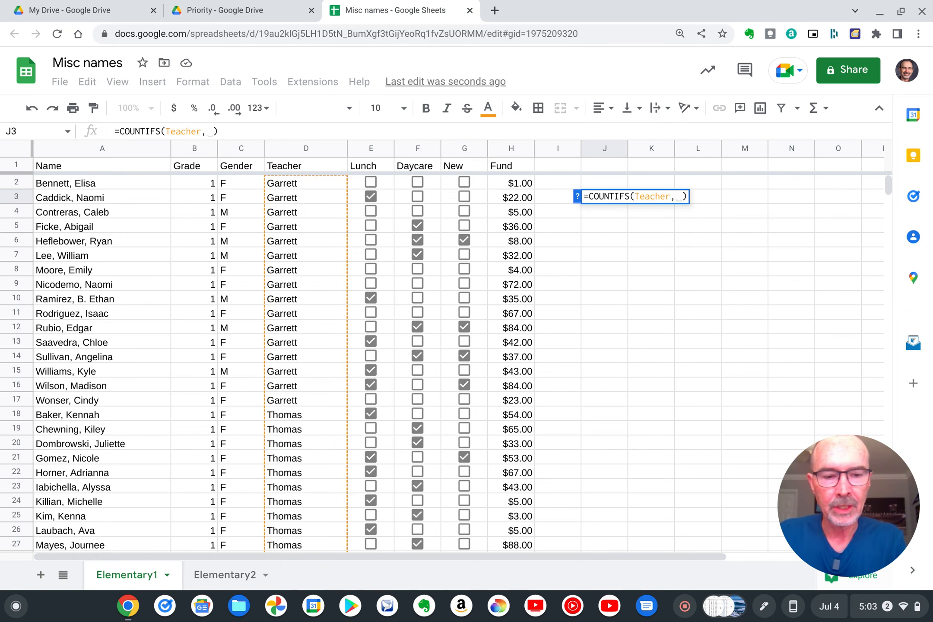
pyautogui.write('"thoma')
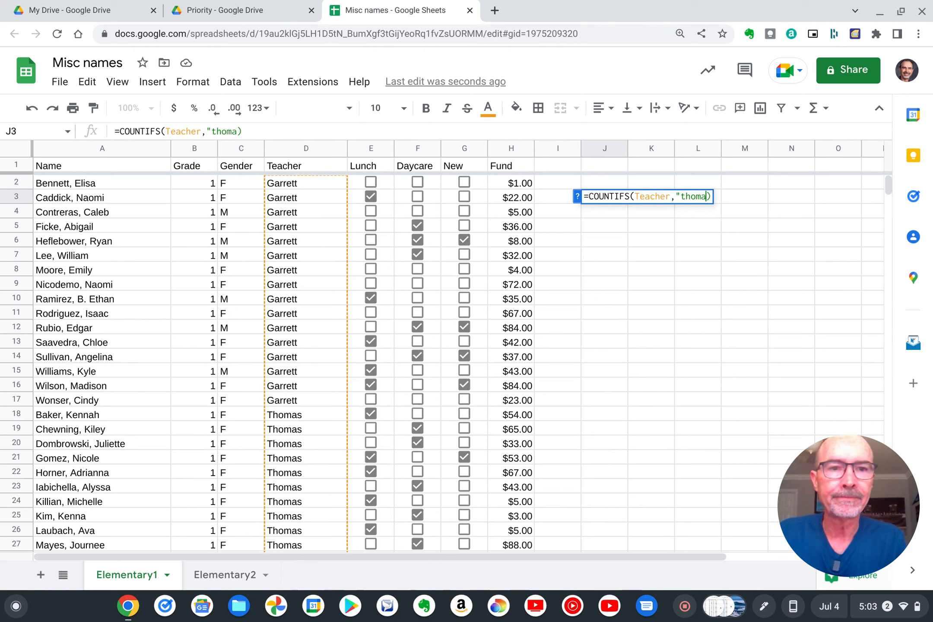
pyautogui.write('s"')
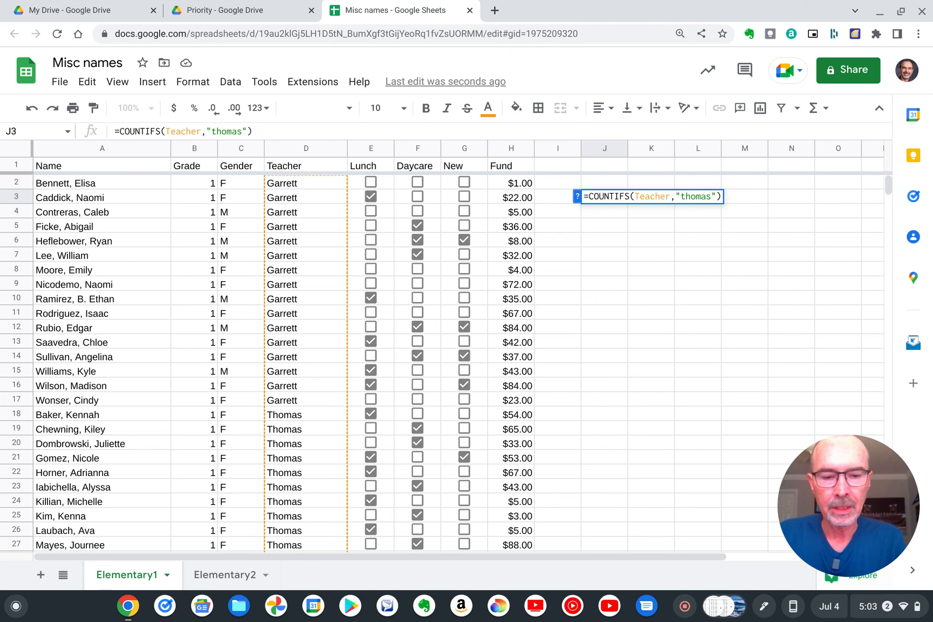
# - Complete the COUNTIFS formula with the Daycare named range and the criterion "=true", and clear cell J3 again
pyautogui.write(',')
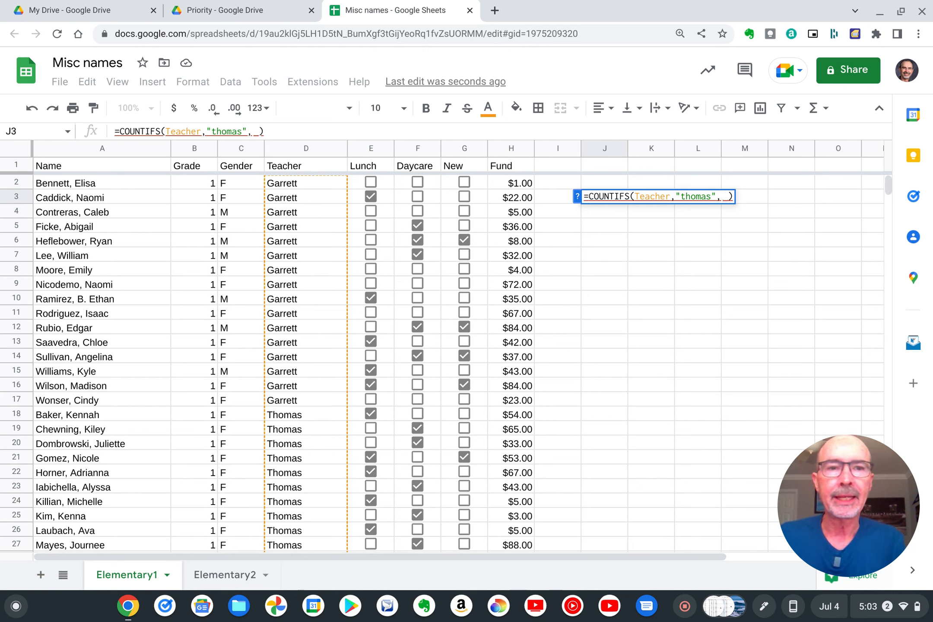
pyautogui.write('da')
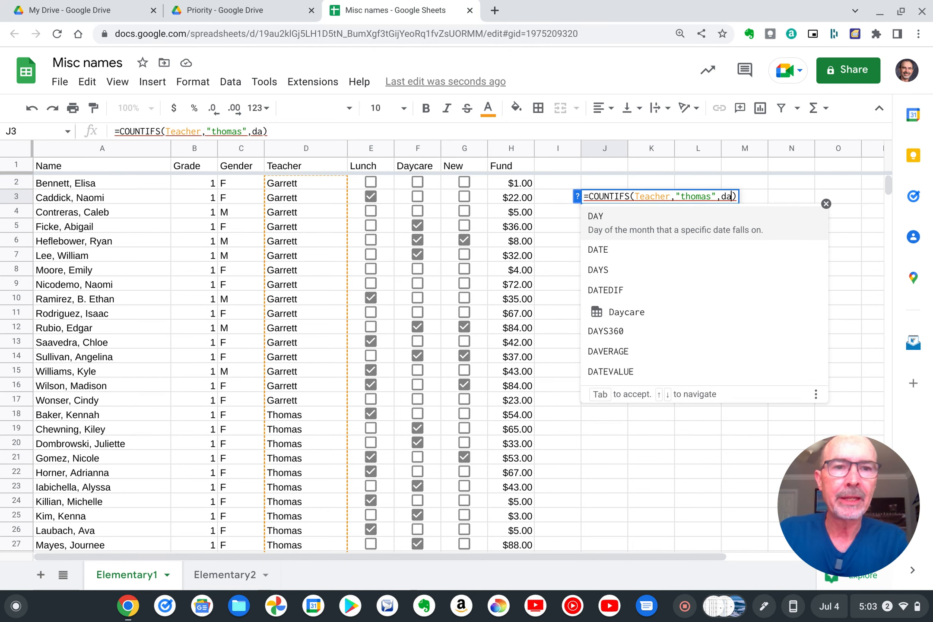
pyautogui.write('yc')
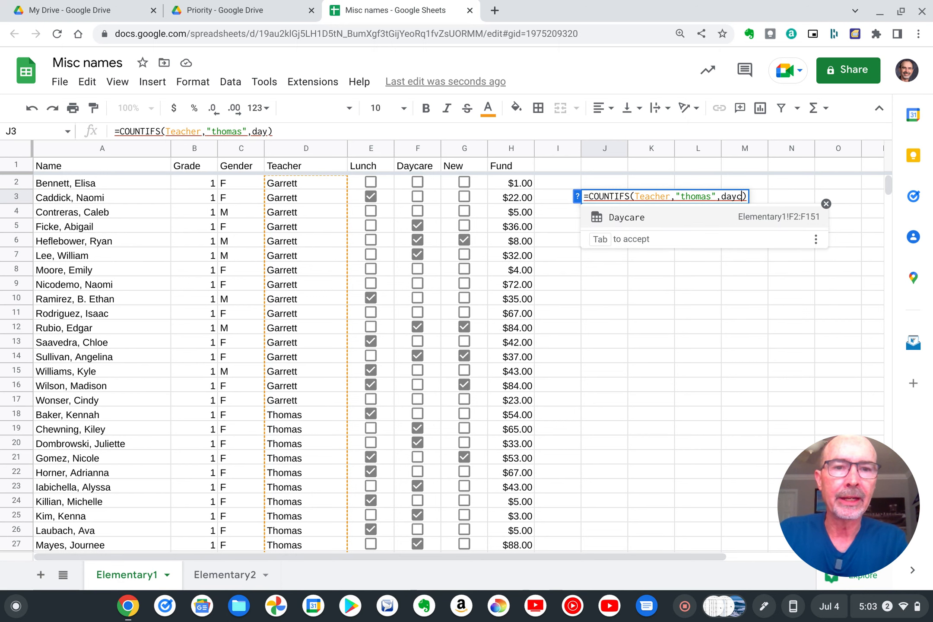
pyautogui.press('Tab')
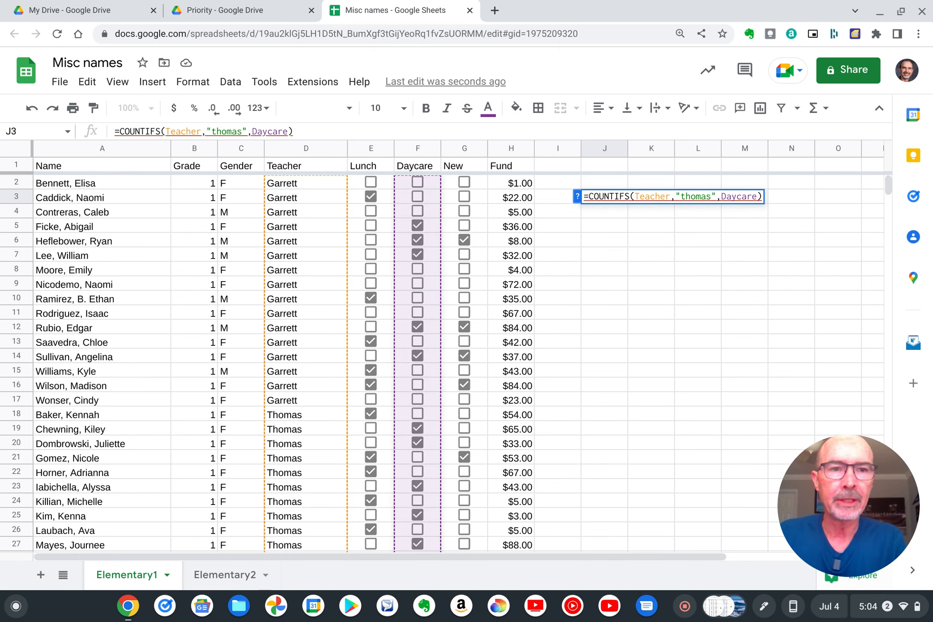
pyautogui.write(',"')
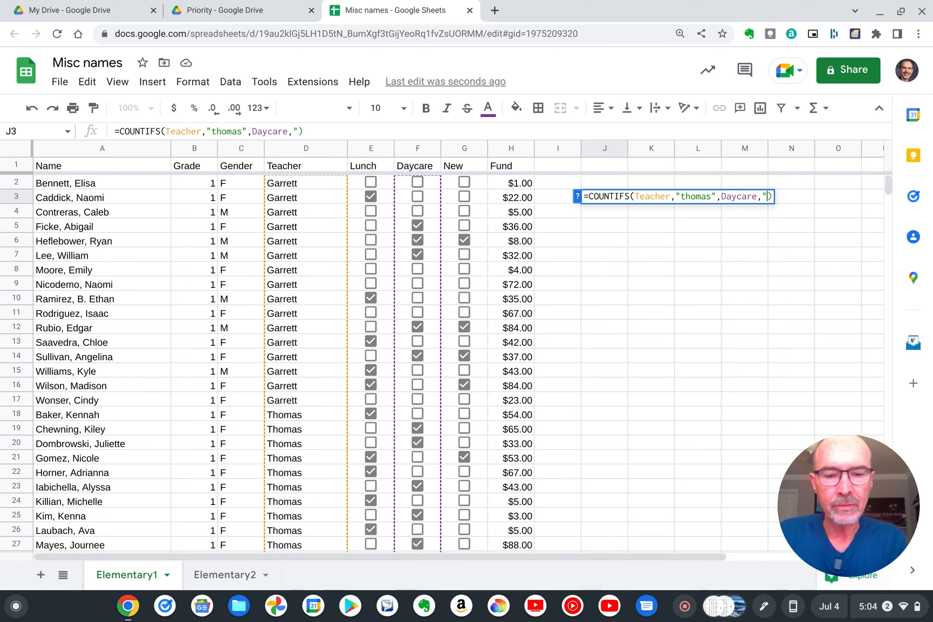
pyautogui.write('=true')
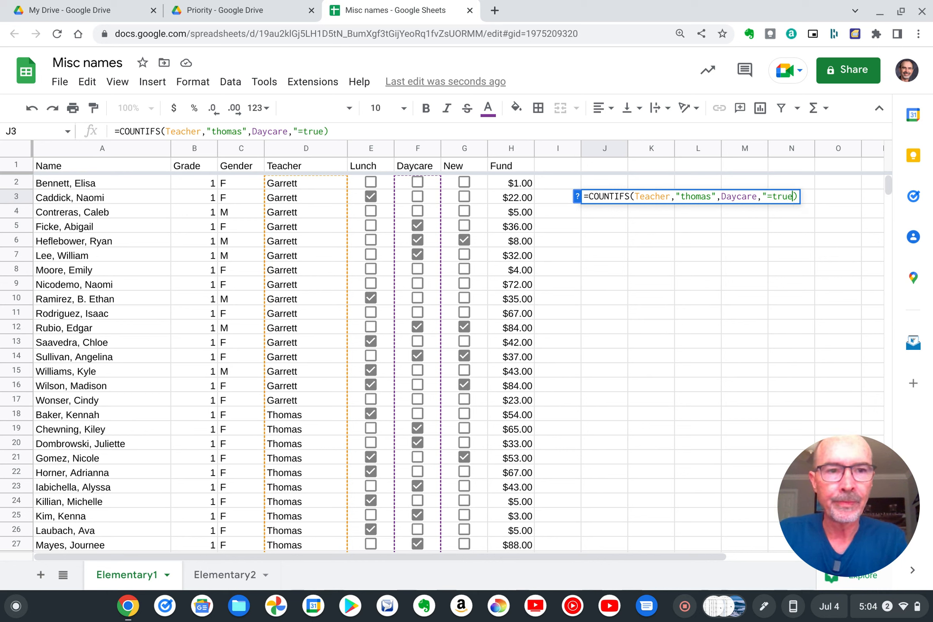
pyautogui.write('"')
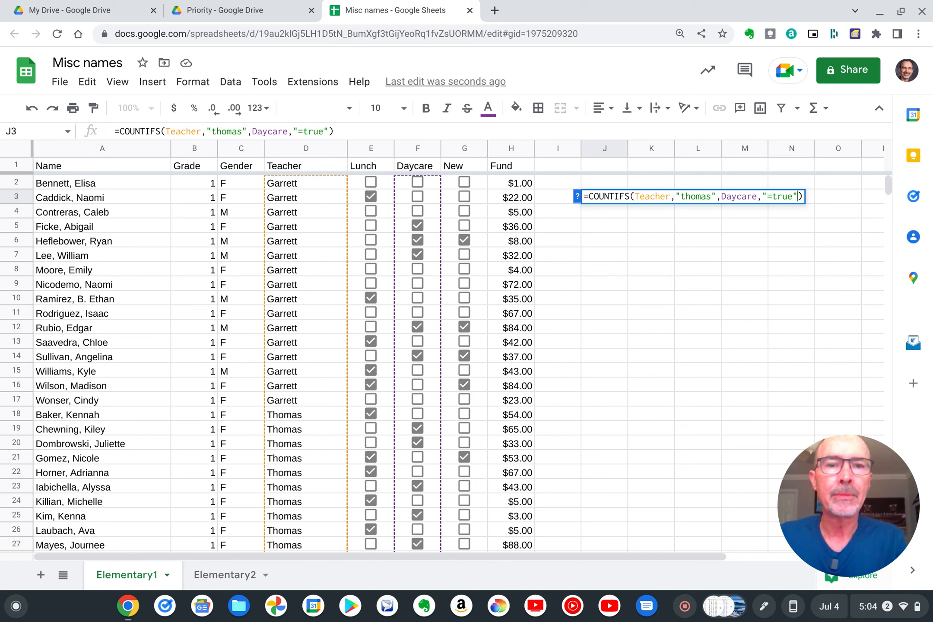
pyautogui.write('0')
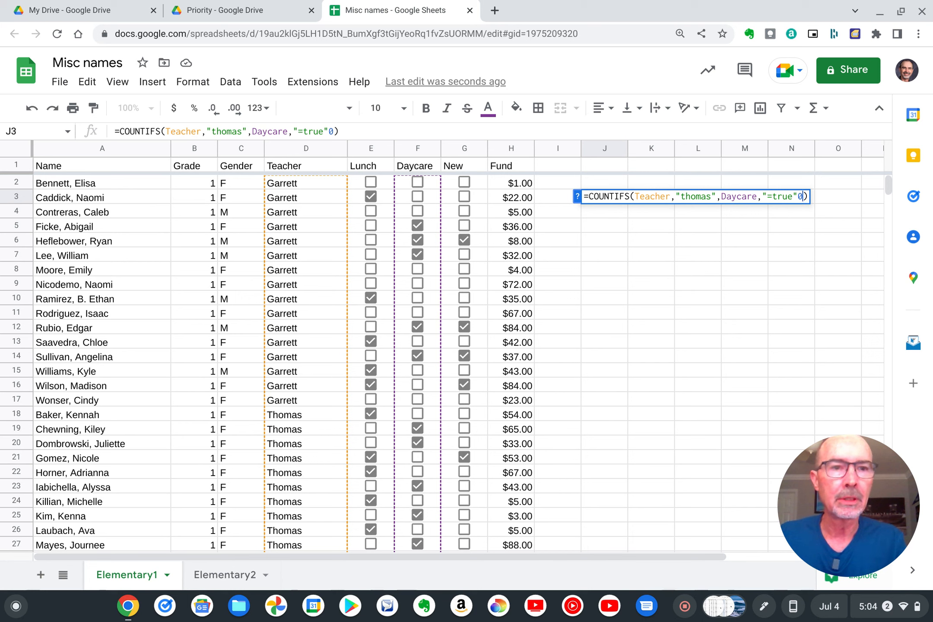
pyautogui.press('BackSpace')
pyautogui.press('Return')
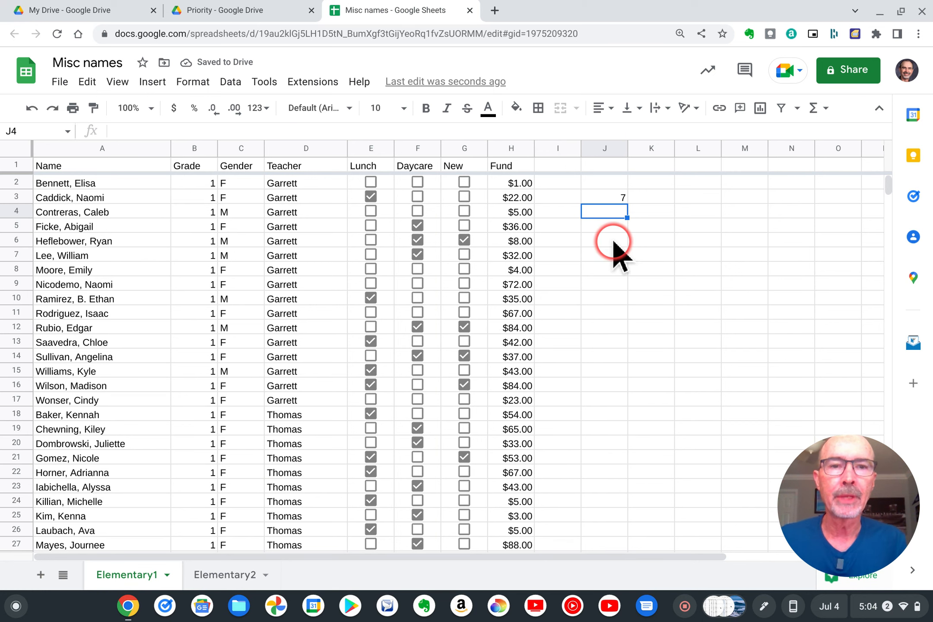
pyautogui.click(612, 197)
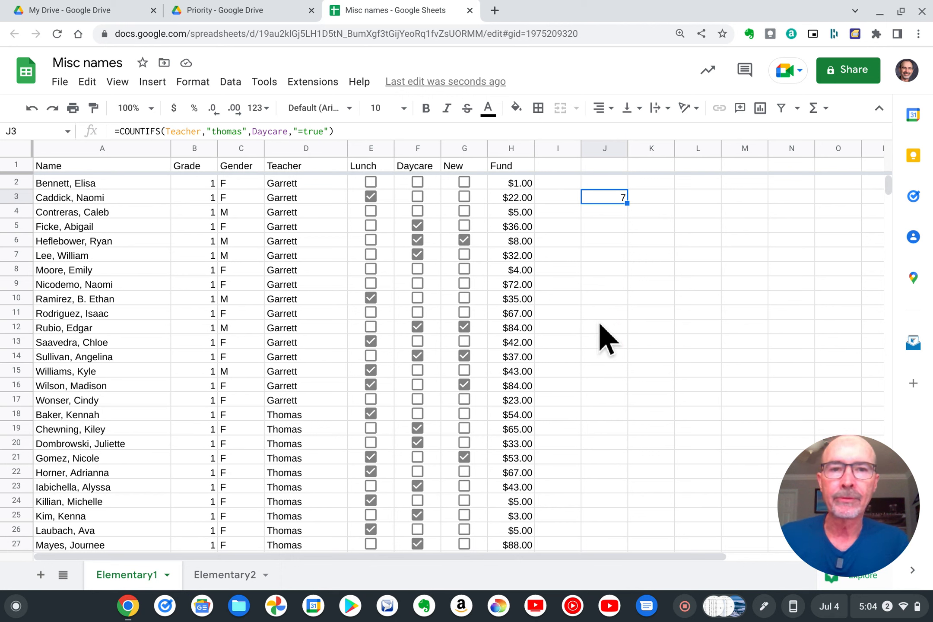
pyautogui.press('Delete')
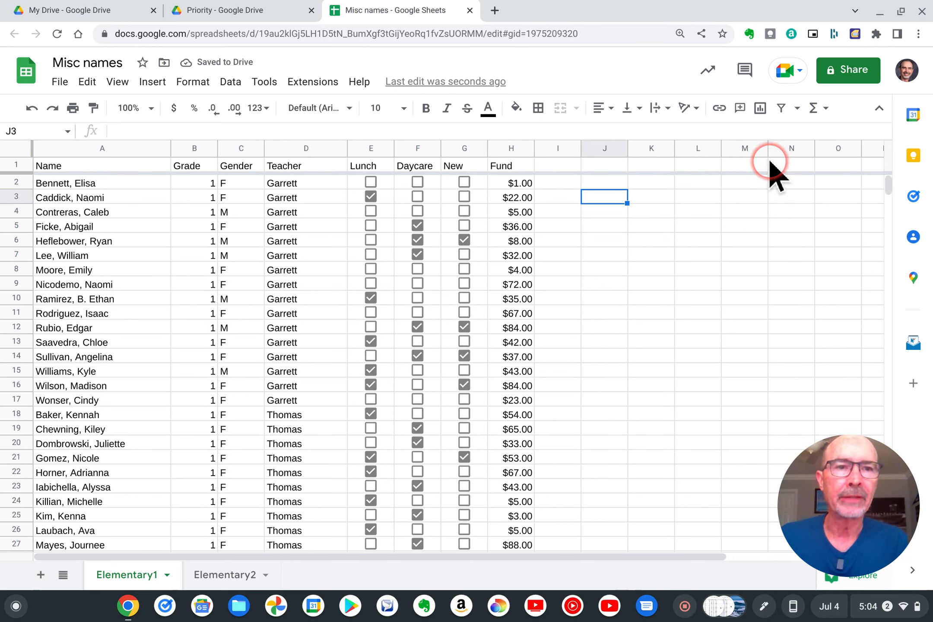
# - Start a COUNTIFS formula in cell J3 that matches the Grade named range to the criterion "5"
pyautogui.click(813, 109)
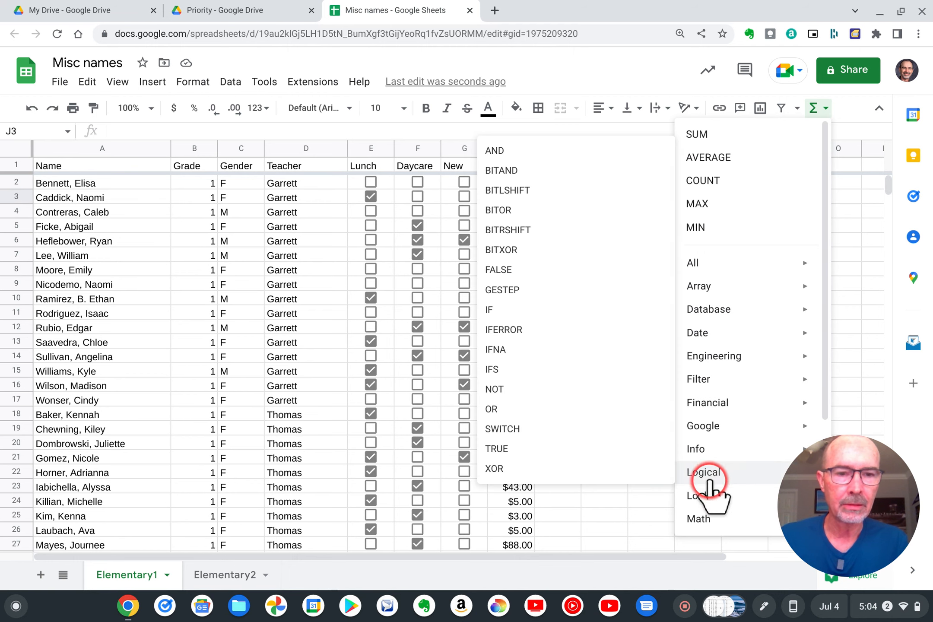
pyautogui.moveTo(703, 499)
pyautogui.moveTo(704, 520)
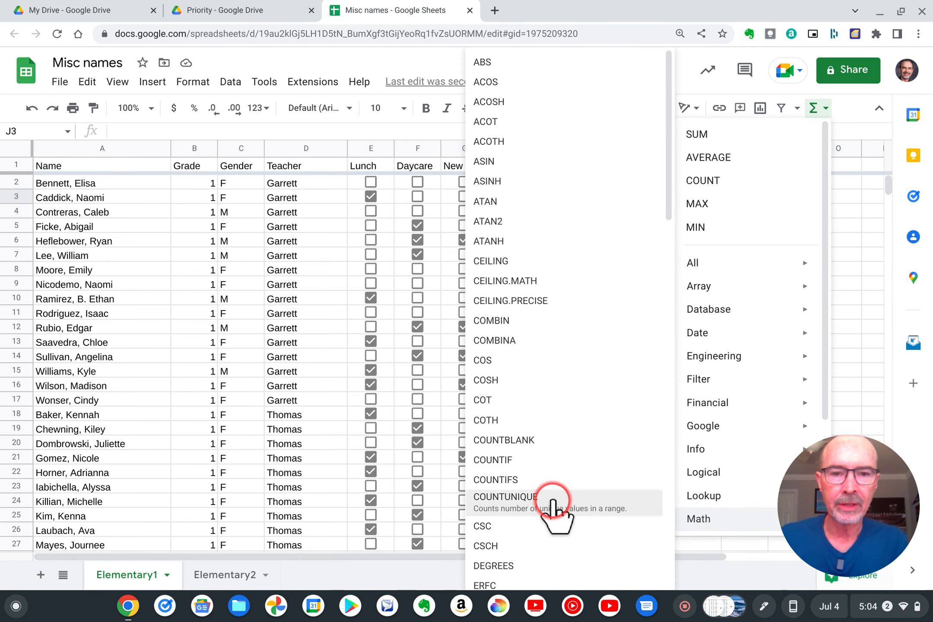
pyautogui.click(529, 478)
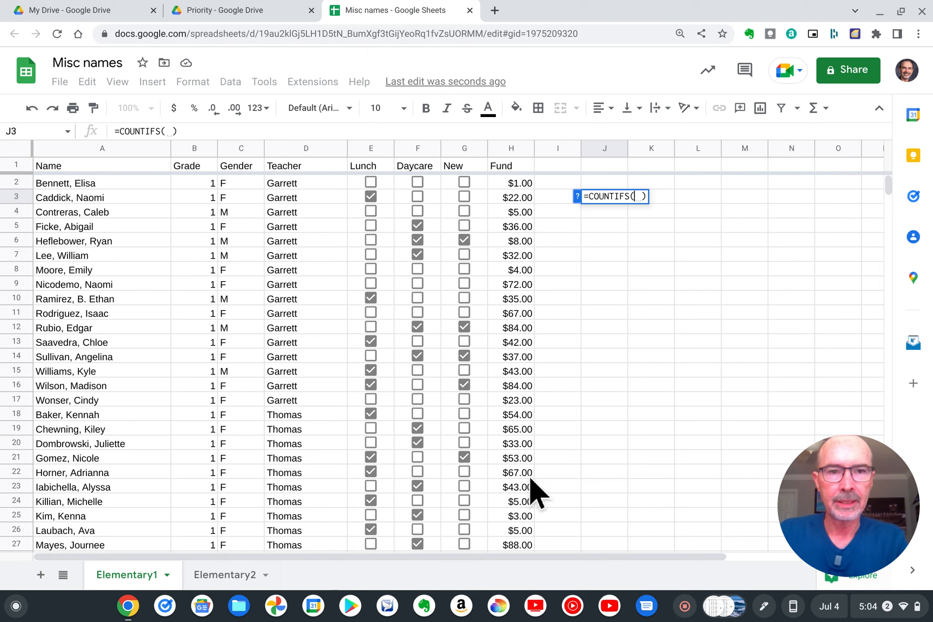
pyautogui.write('gra')
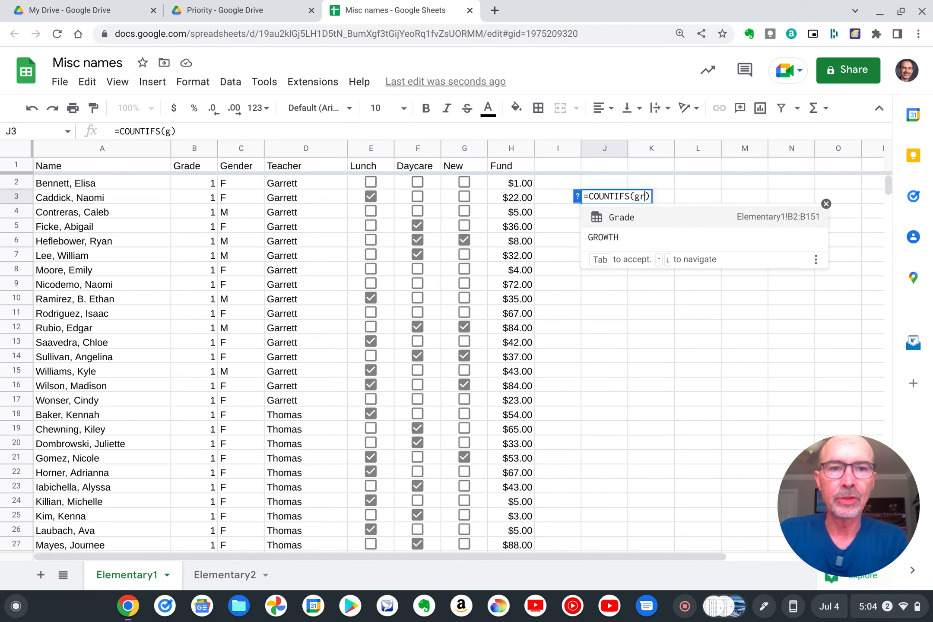
pyautogui.press('Tab')
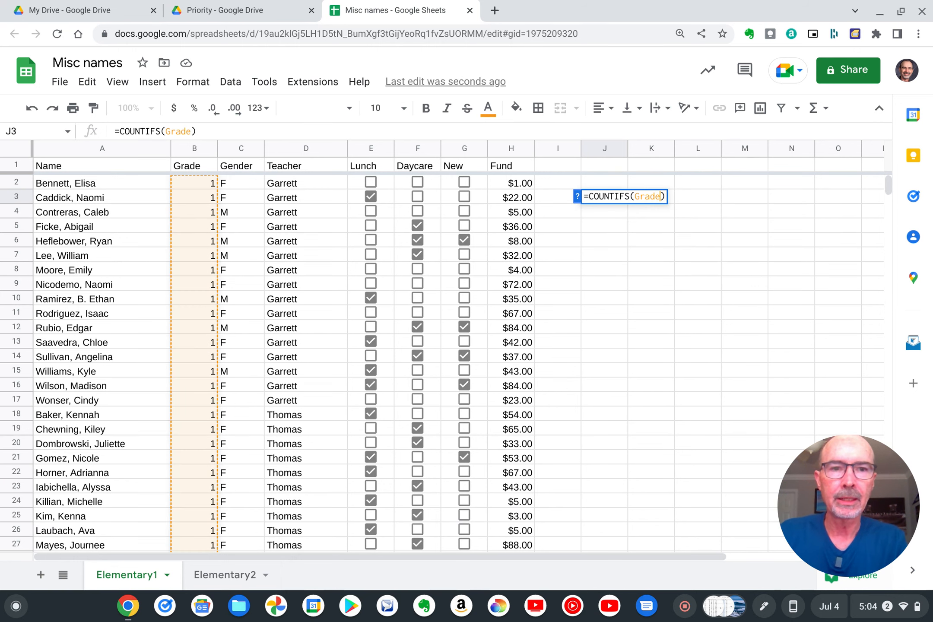
pyautogui.write(',')
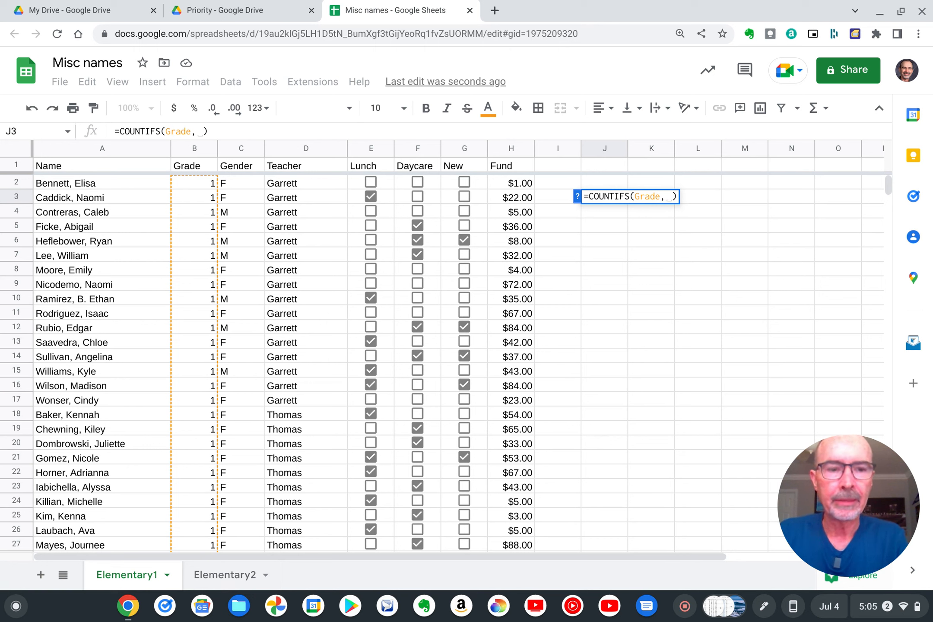
pyautogui.write('"5')
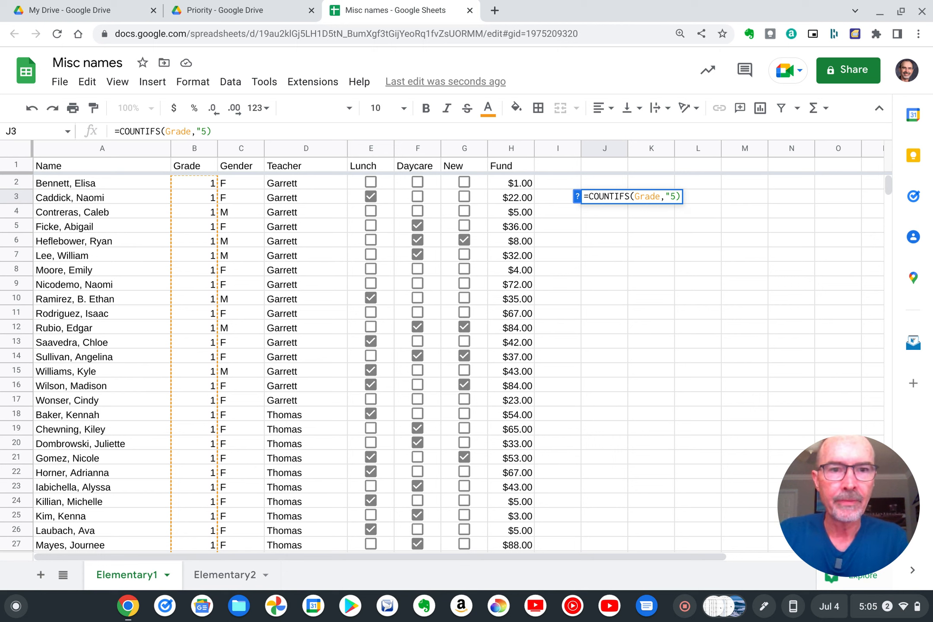
pyautogui.write('"')
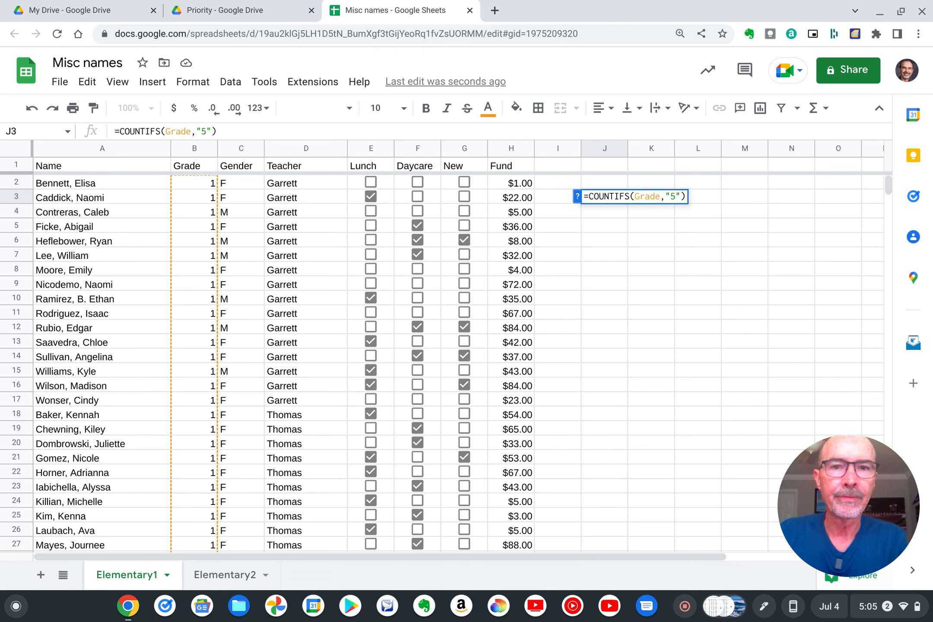
# - Complete the COUNTIFS formula with the Fund named range and the criterion ">=100", and clear cell J3 again
pyautogui.write(', fun')
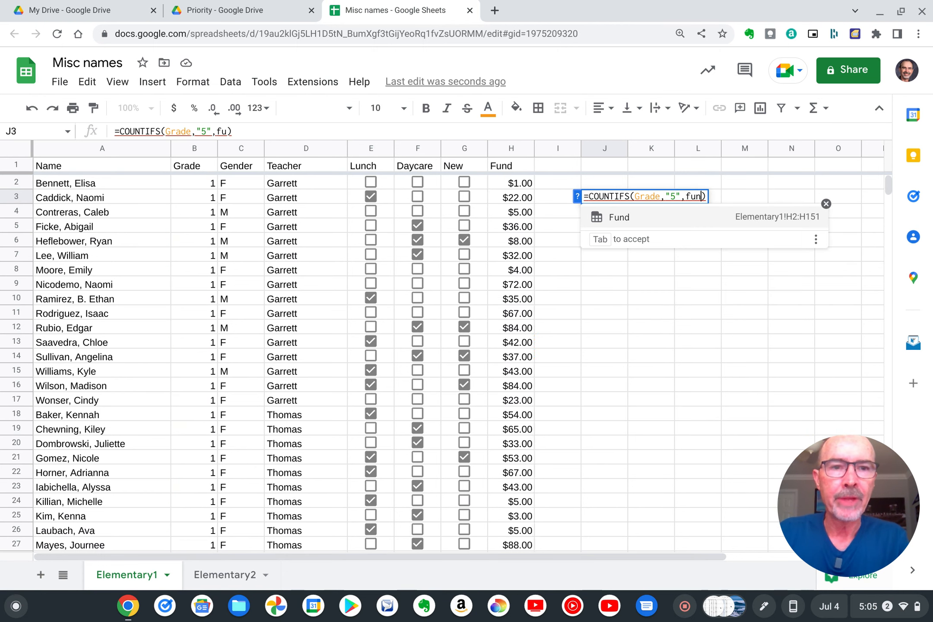
pyautogui.write('d')
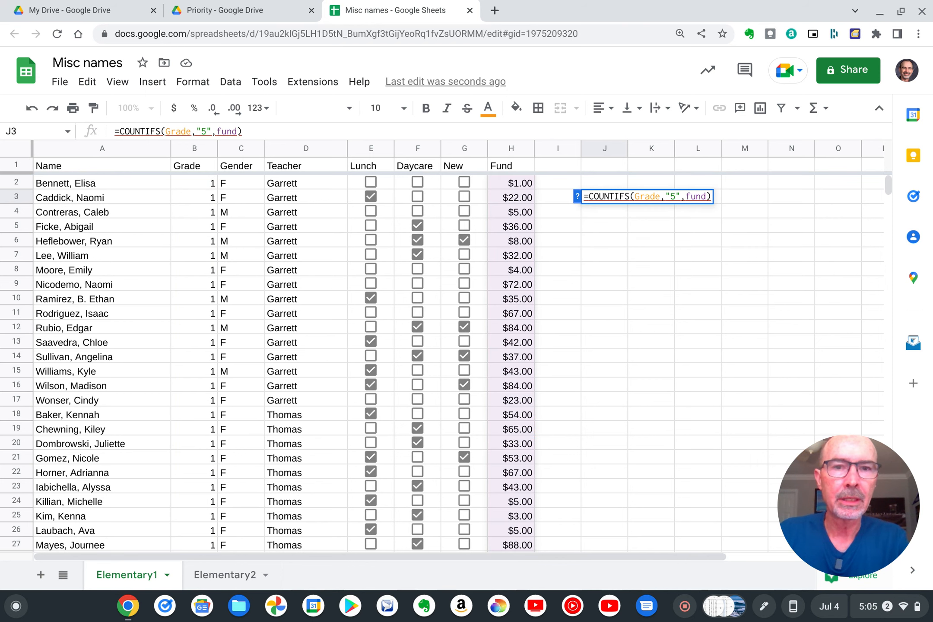
pyautogui.write(',')
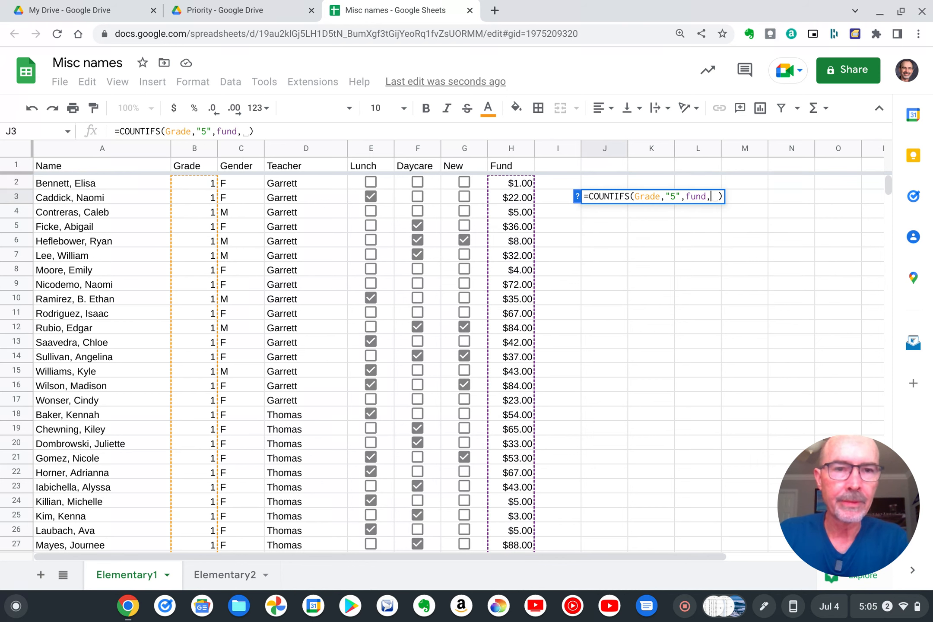
pyautogui.write('"')
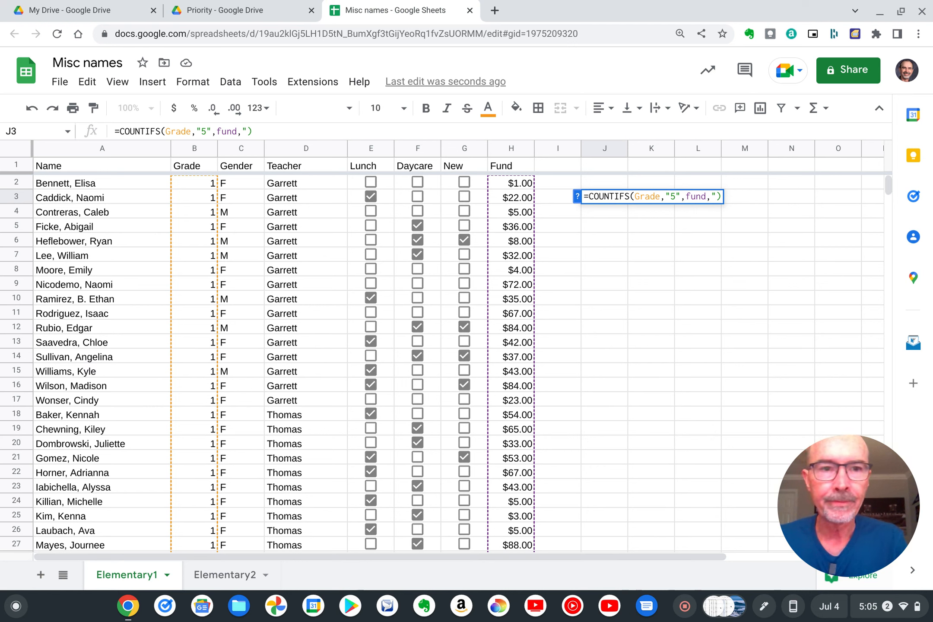
pyautogui.write('>=100')
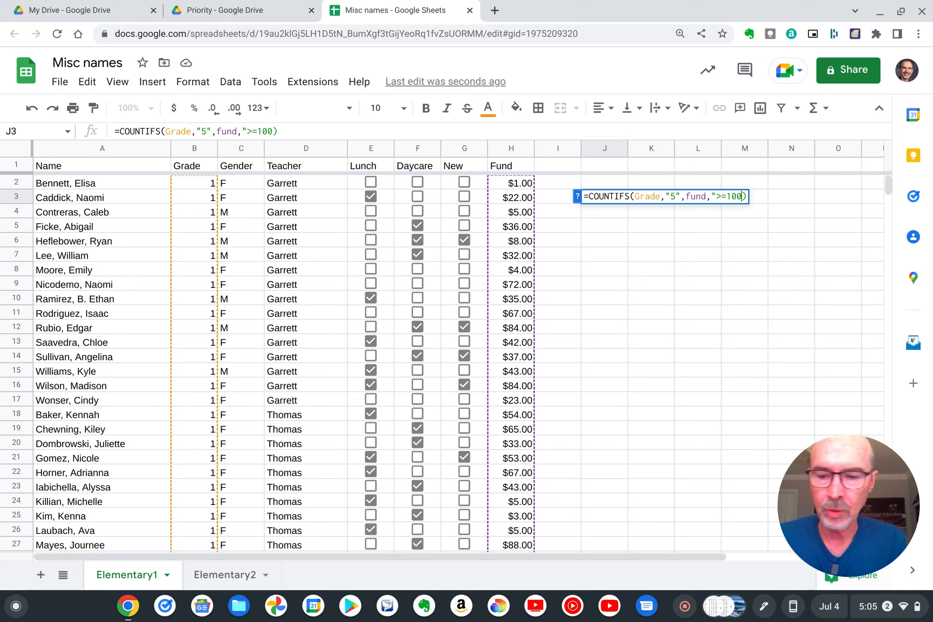
pyautogui.write('"')
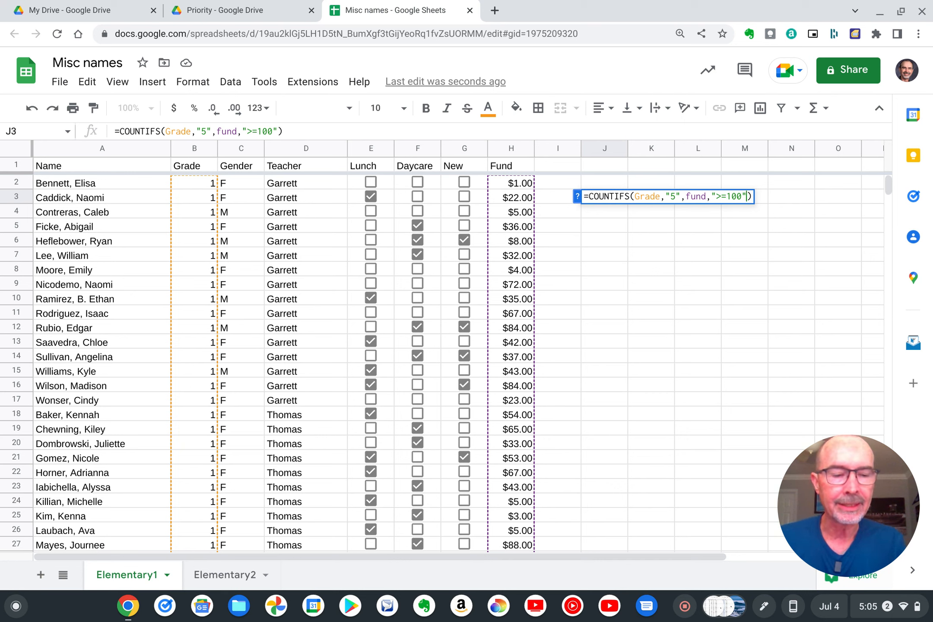
pyautogui.press('Return')
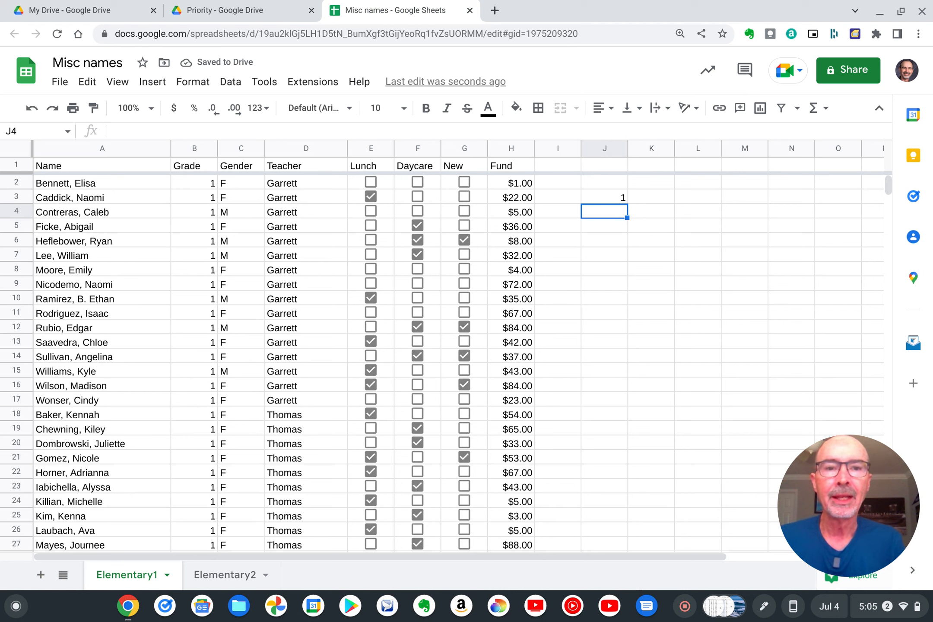
pyautogui.click(608, 197)
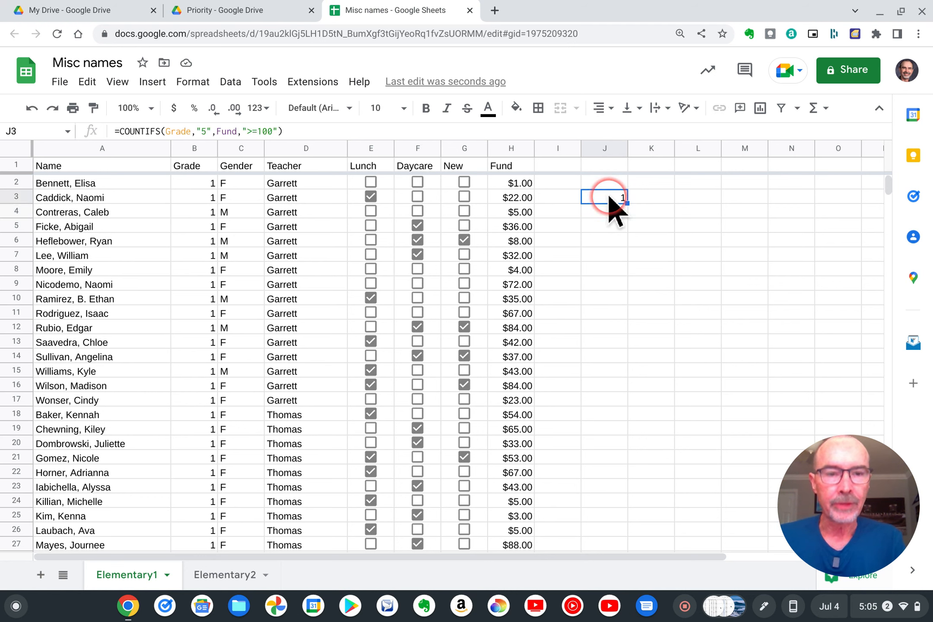
pyautogui.press('Delete')
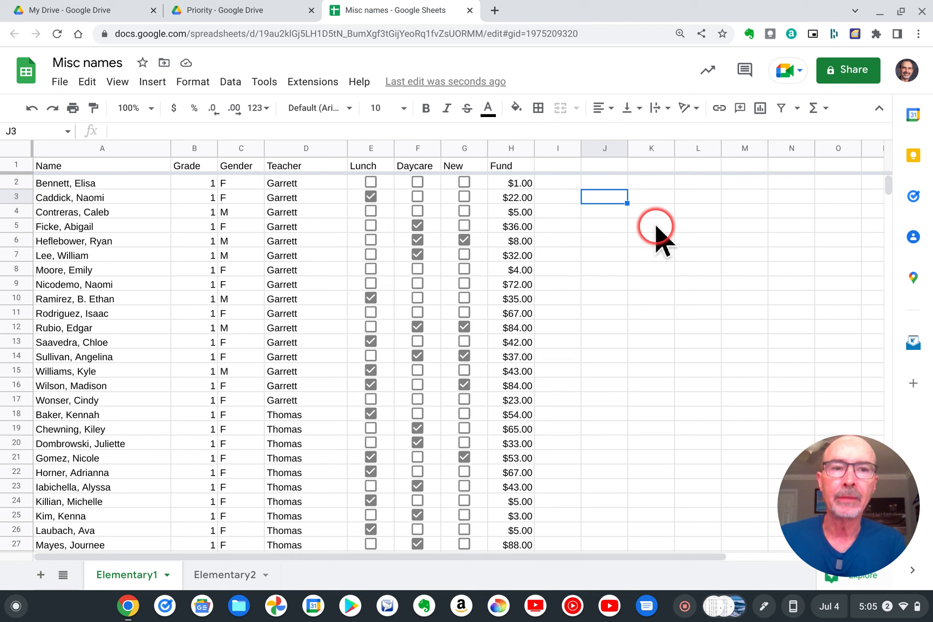
# - Total the Fund named range in cell J3 with the formula =SUM(Fund)
pyautogui.click(777, 110)
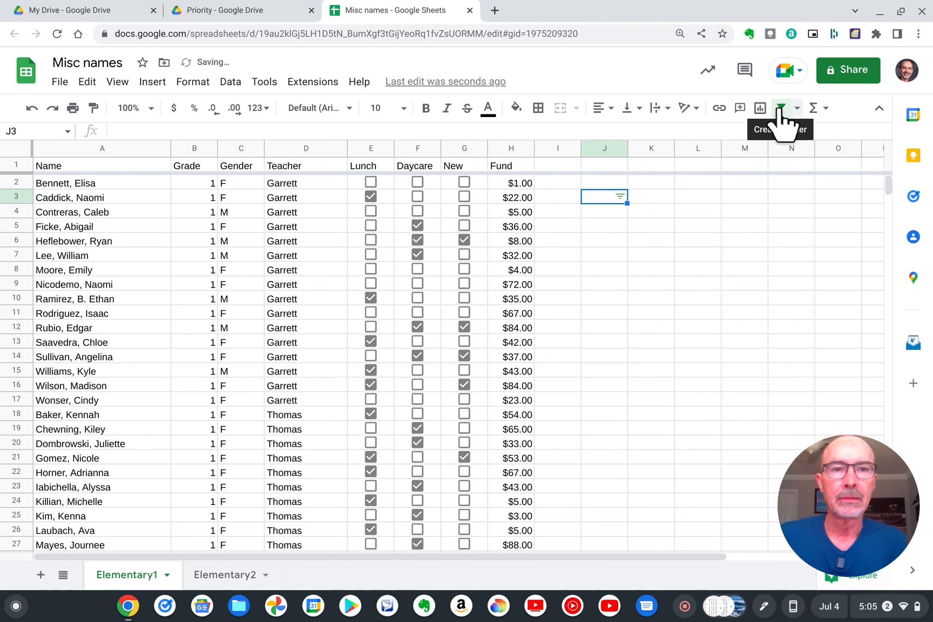
pyautogui.click(780, 108)
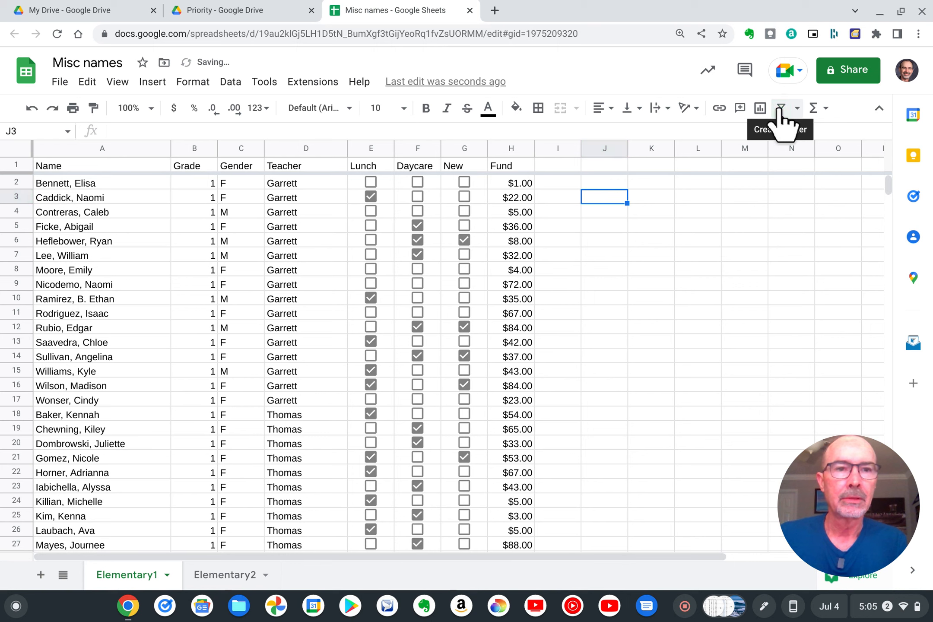
pyautogui.click(812, 108)
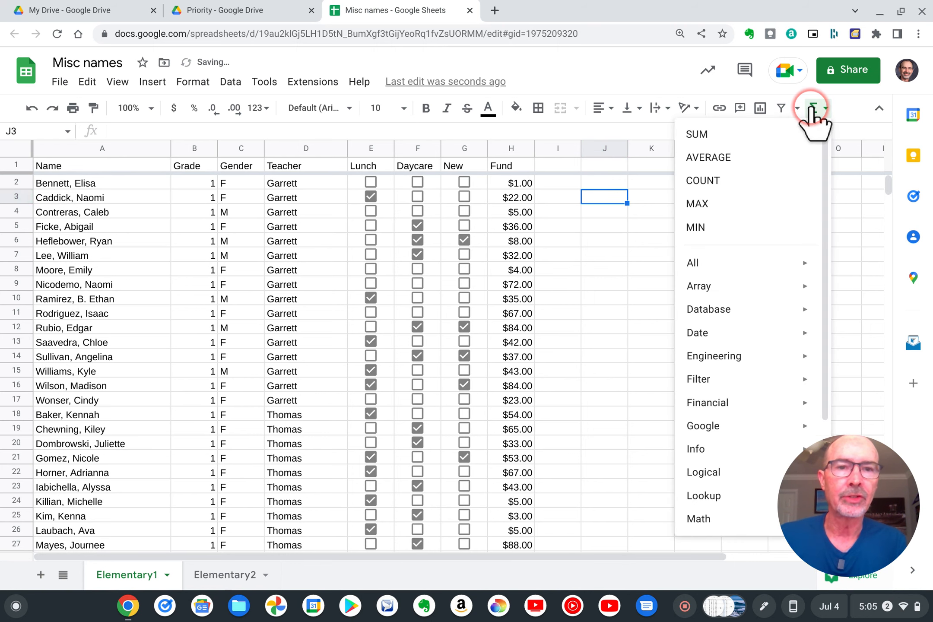
pyautogui.click(701, 130)
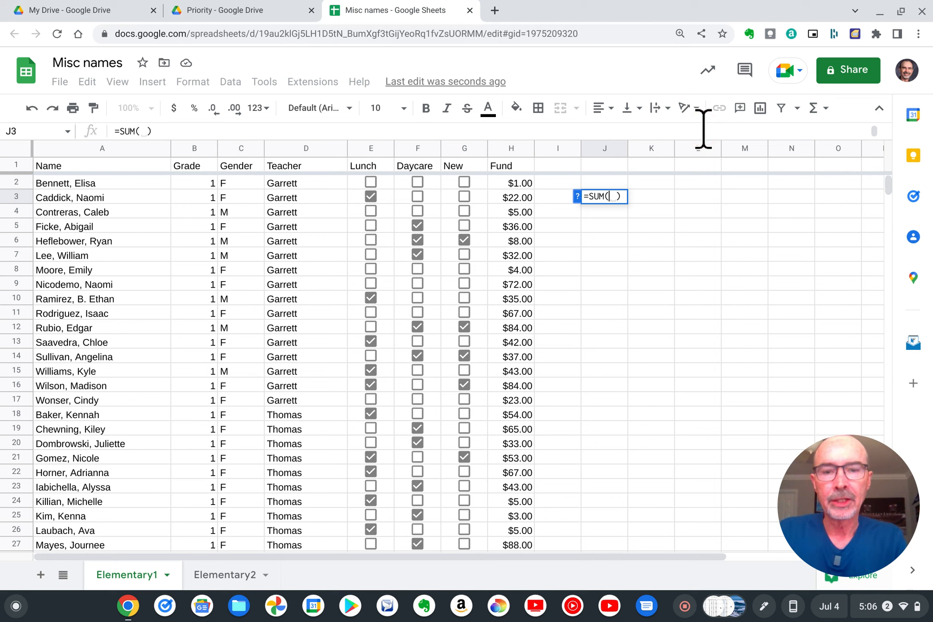
pyautogui.write('fun')
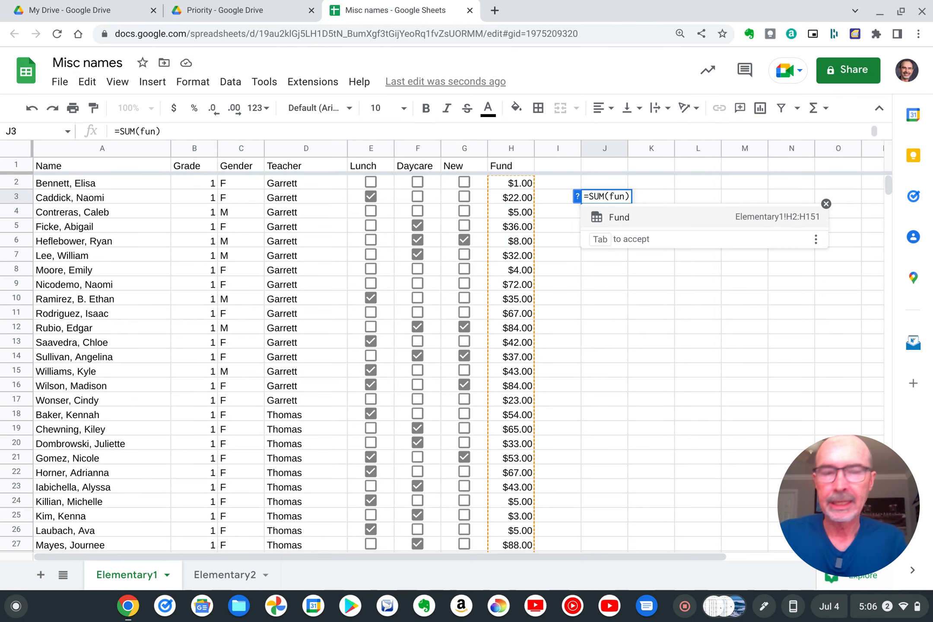
pyautogui.press('Tab')
pyautogui.press('Return')
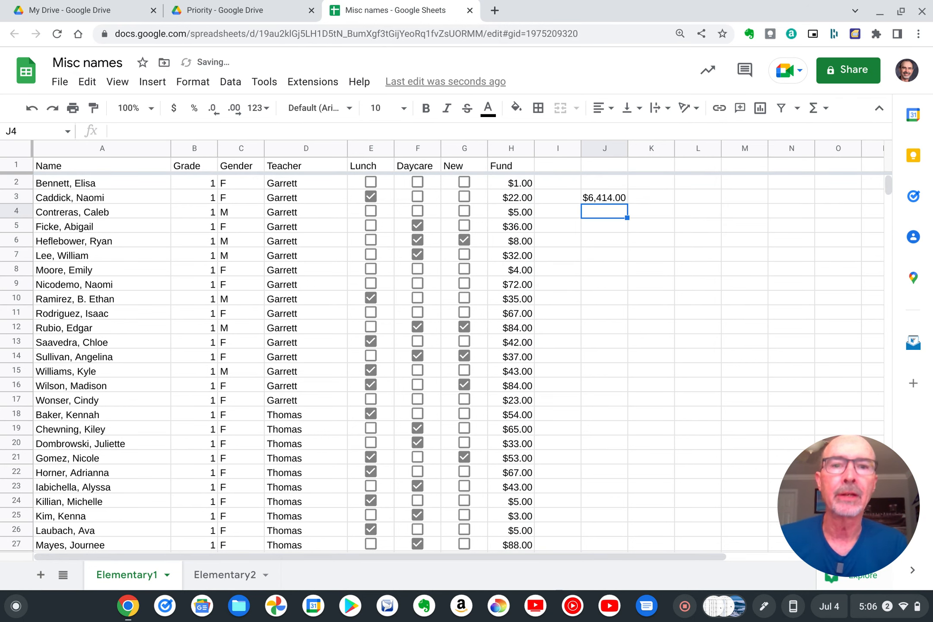